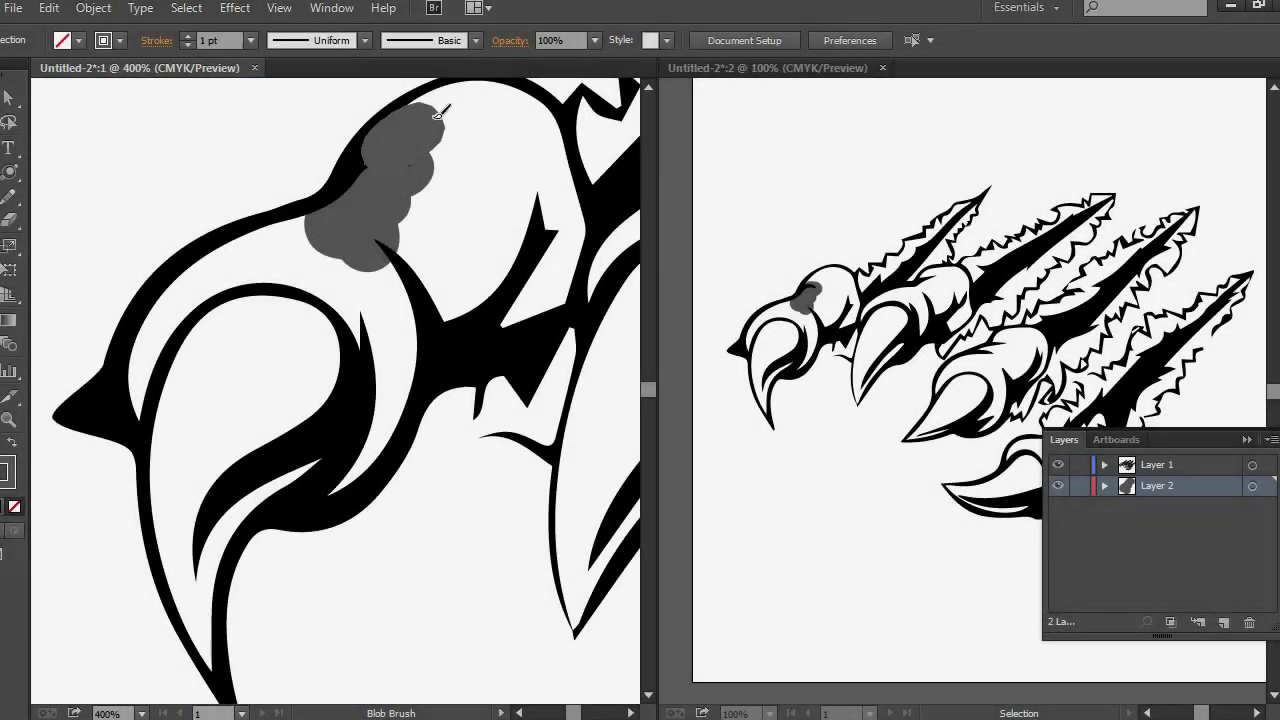
Step: Select and deselect the claw artwork group, opening the Window menu without choosing anything
mouse_move(425, 150)
mouse_down()
mouse_move(474, 103)
mouse_move(545, 160)
mouse_move(560, 265)
mouse_up()
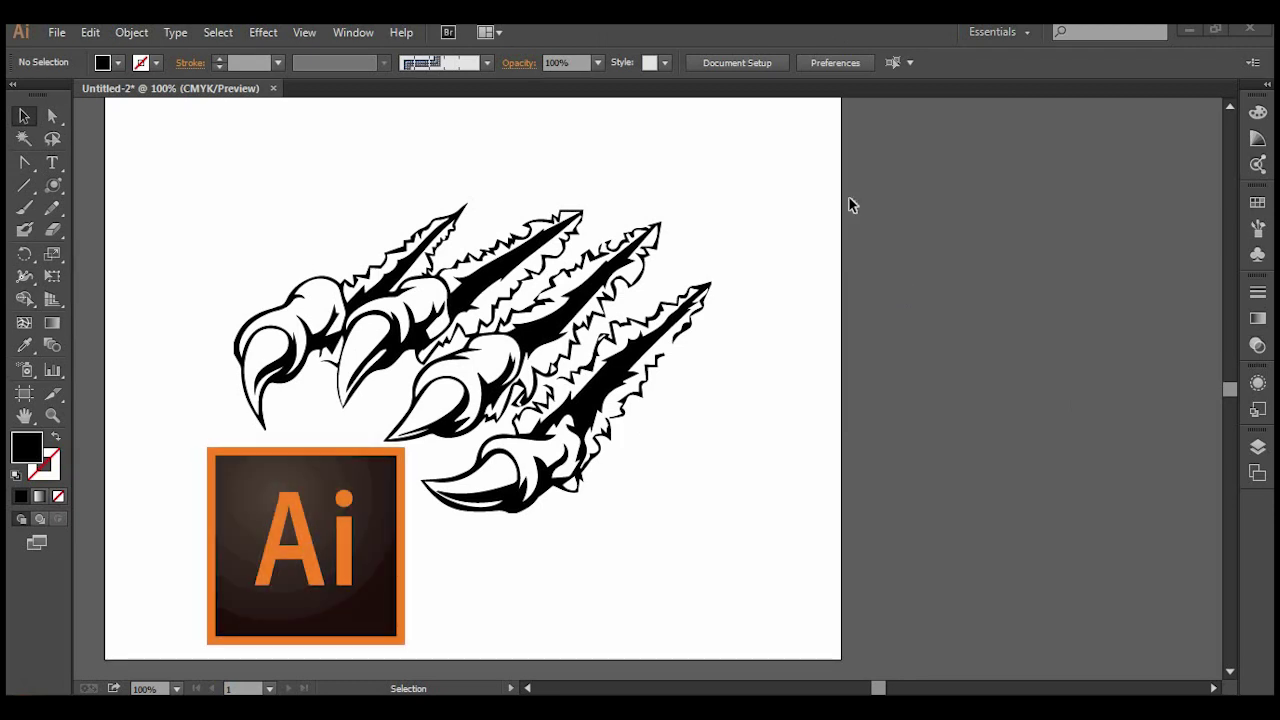
click(537, 345)
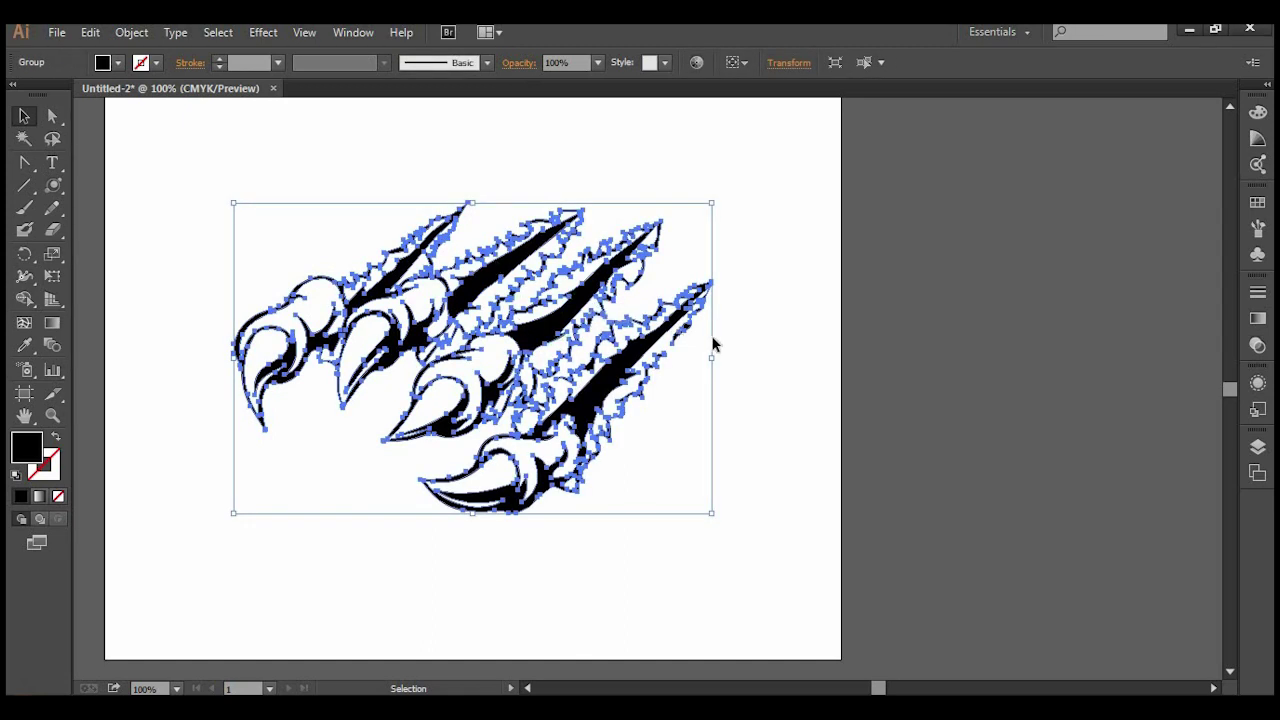
click(735, 340)
click(355, 33)
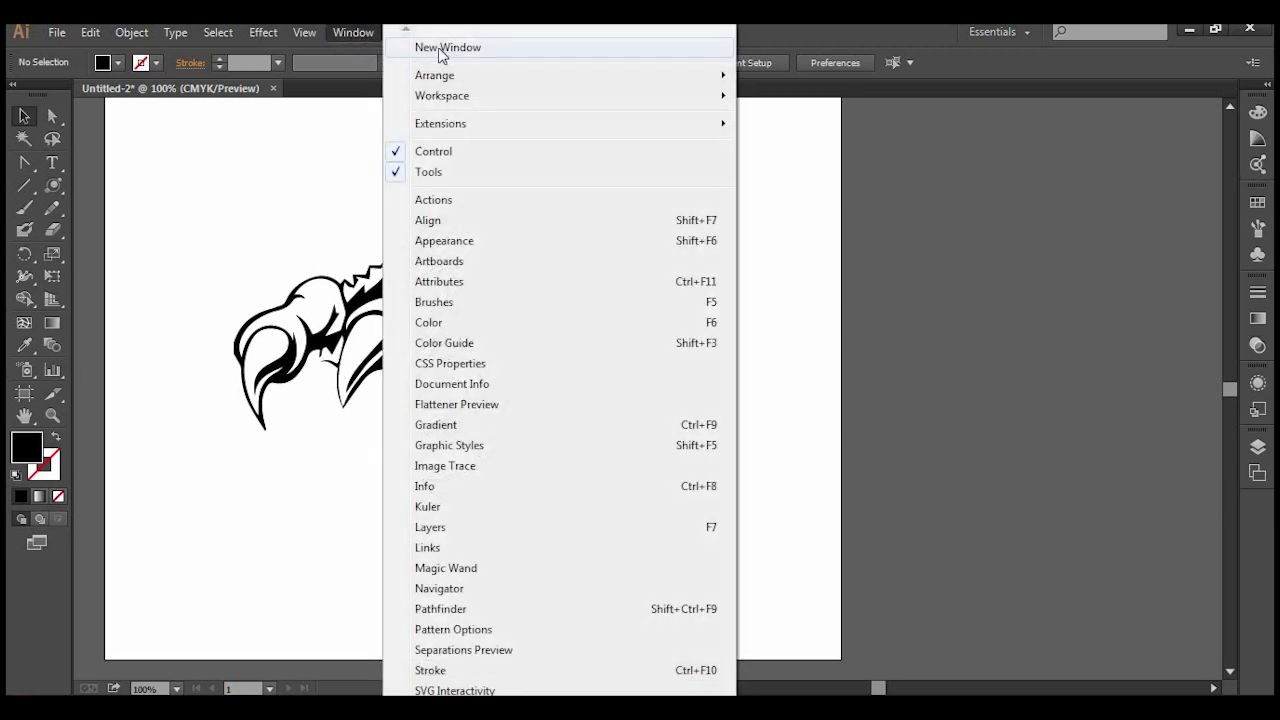
click(293, 168)
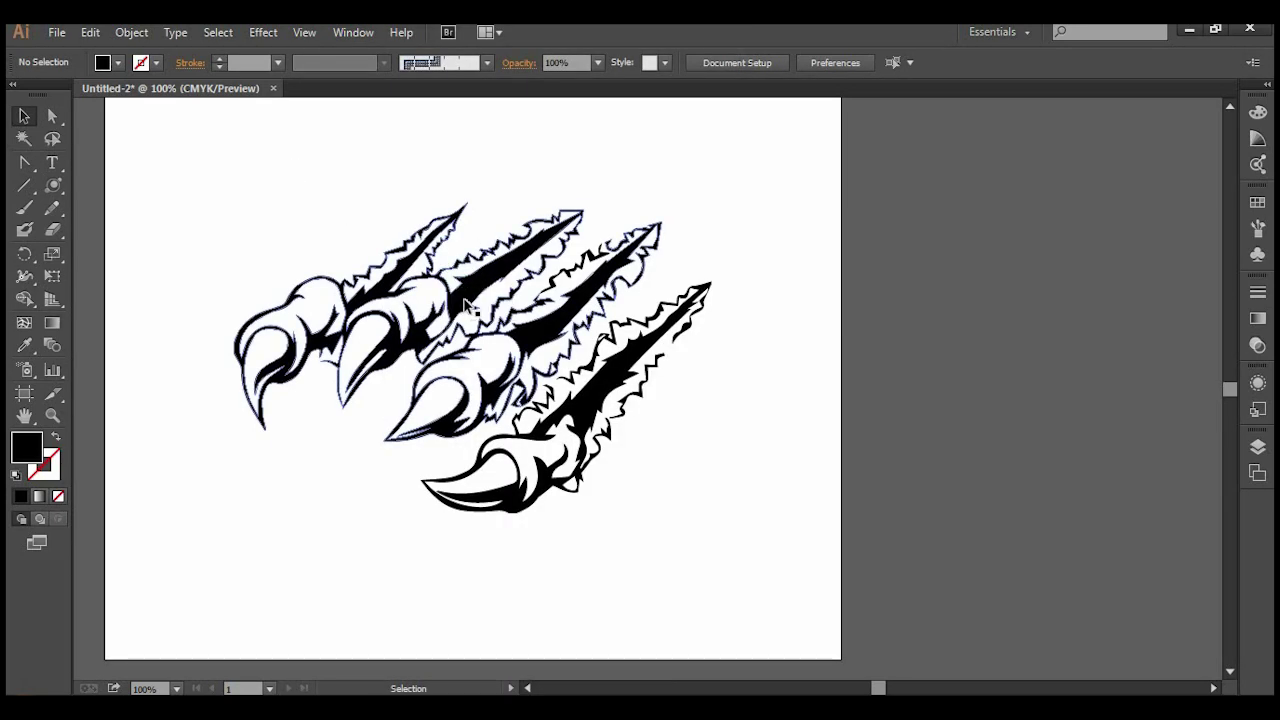
Step: Drag the claw artwork group slightly lower, undo the move, then deselect it
click(464, 305)
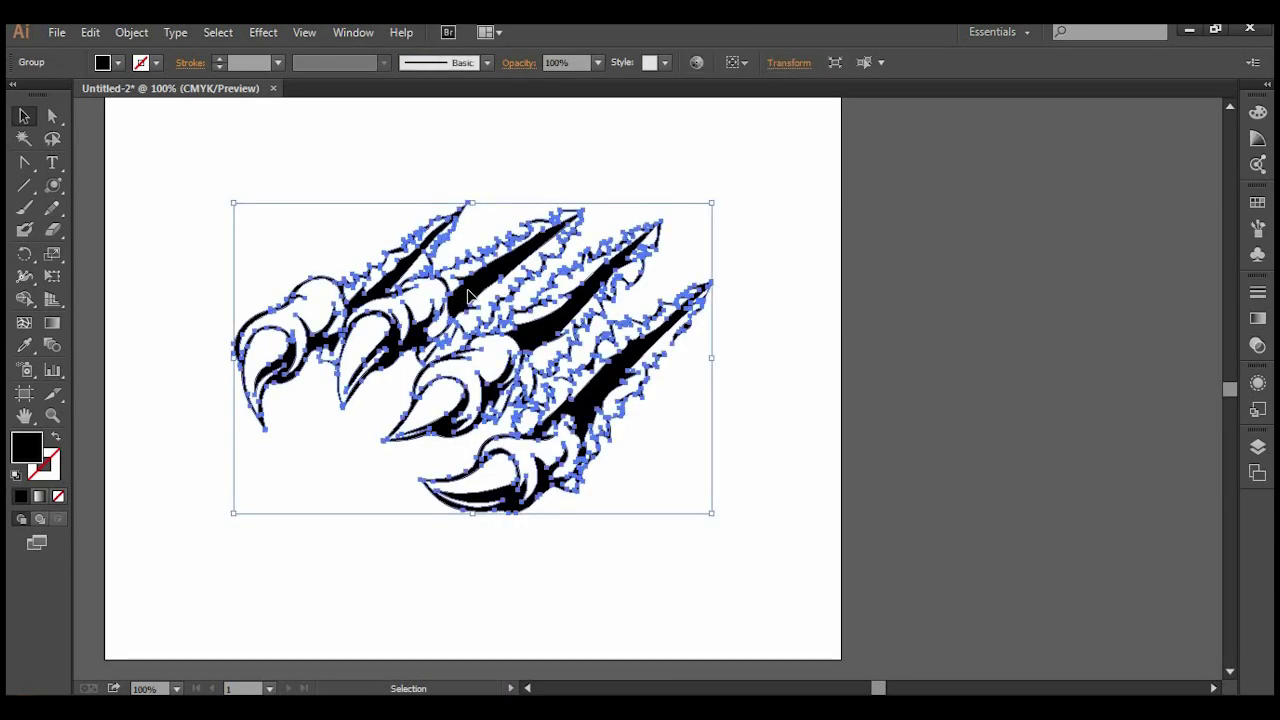
drag(540, 350, 534, 376)
drag(540, 378, 540, 400)
click(730, 398)
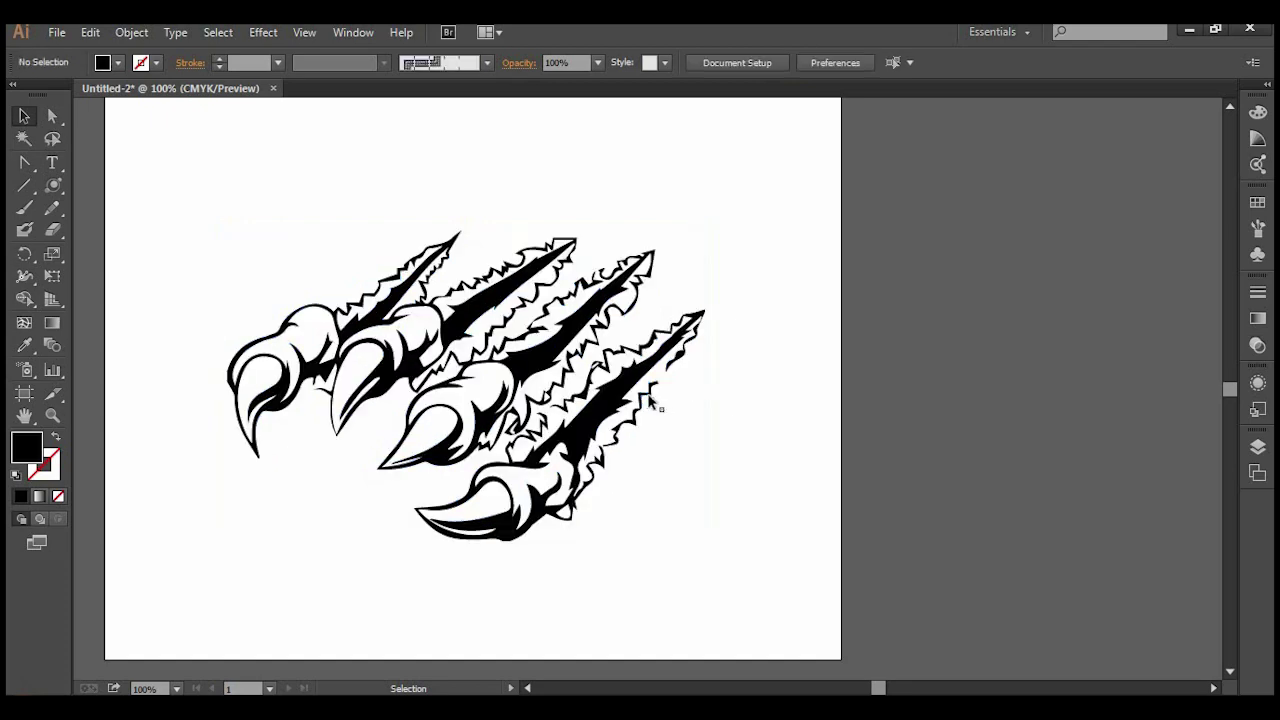
click(622, 395)
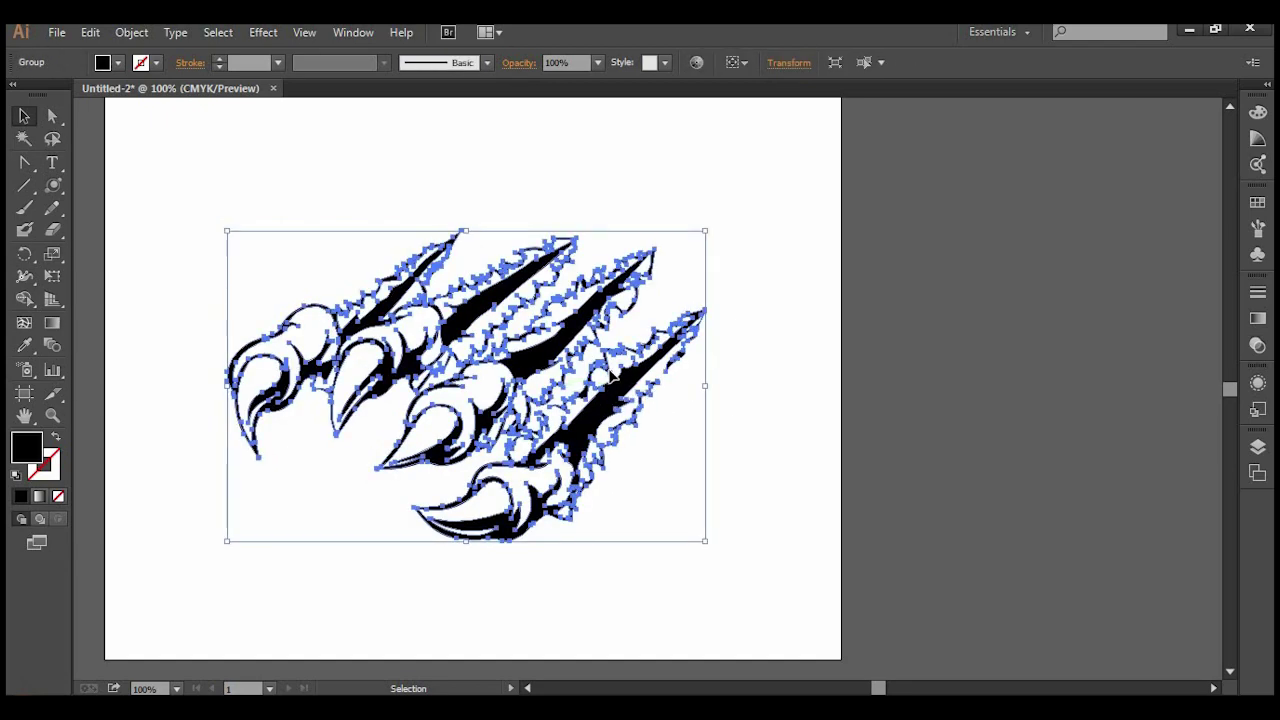
key(ctrl+z)
click(590, 398)
click(455, 283)
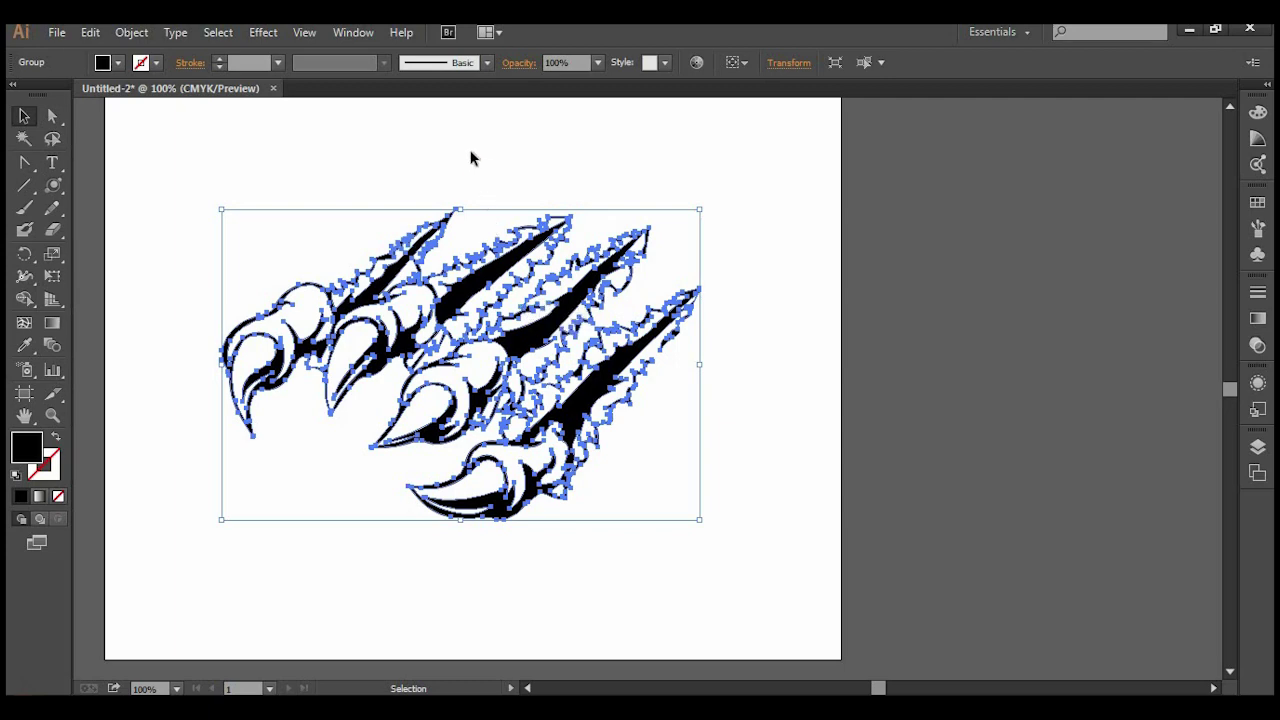
key(ctrl+shift+a)
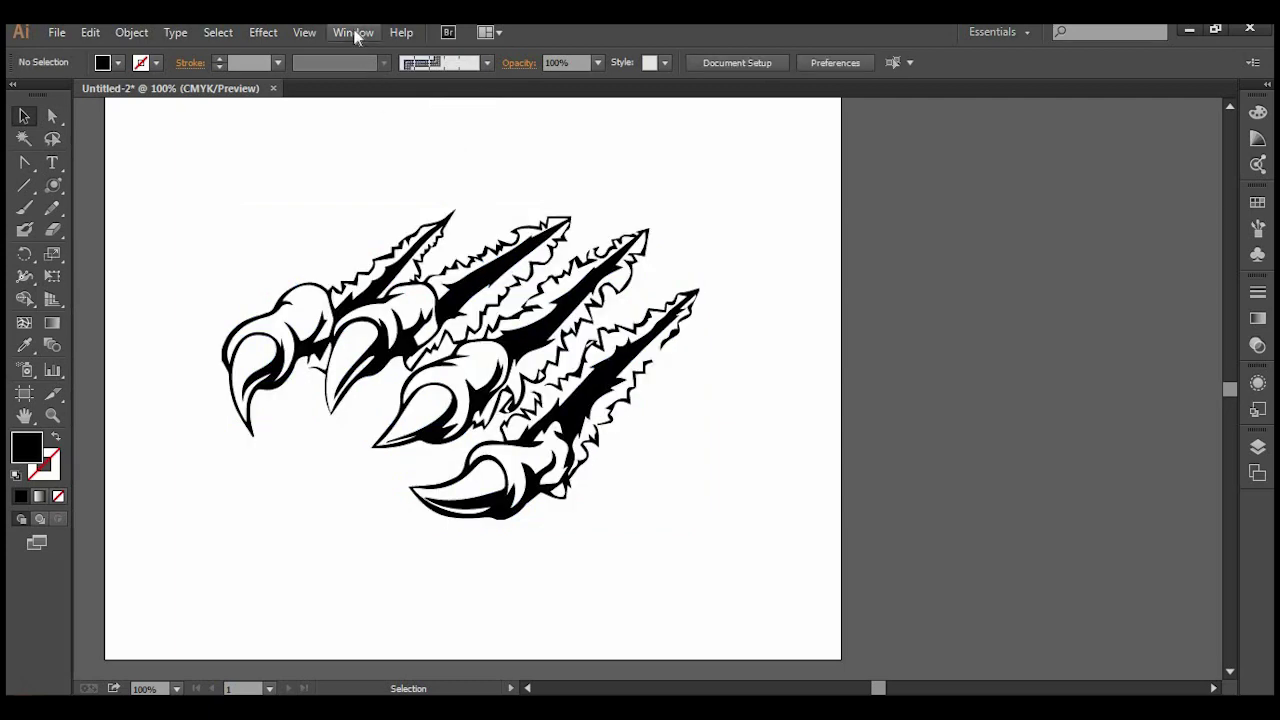
Step: Open a second window of Untitled-2 and tile both document views side by side
click(354, 33)
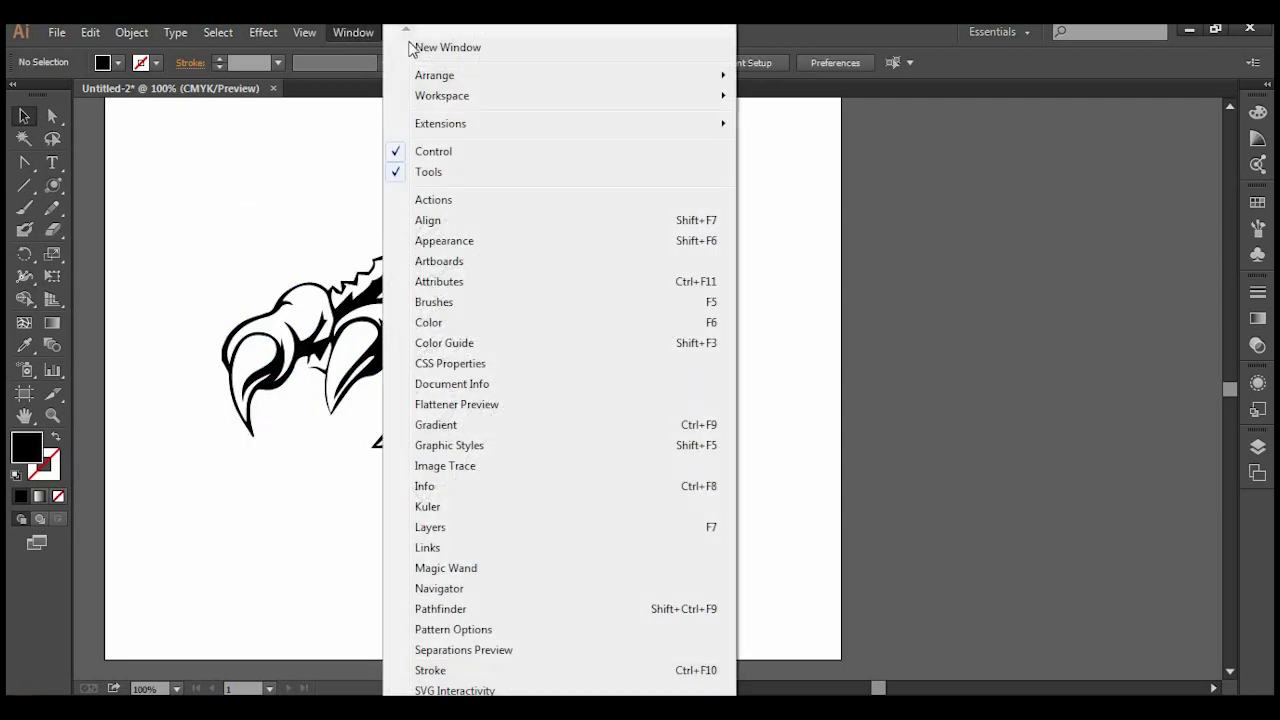
click(448, 47)
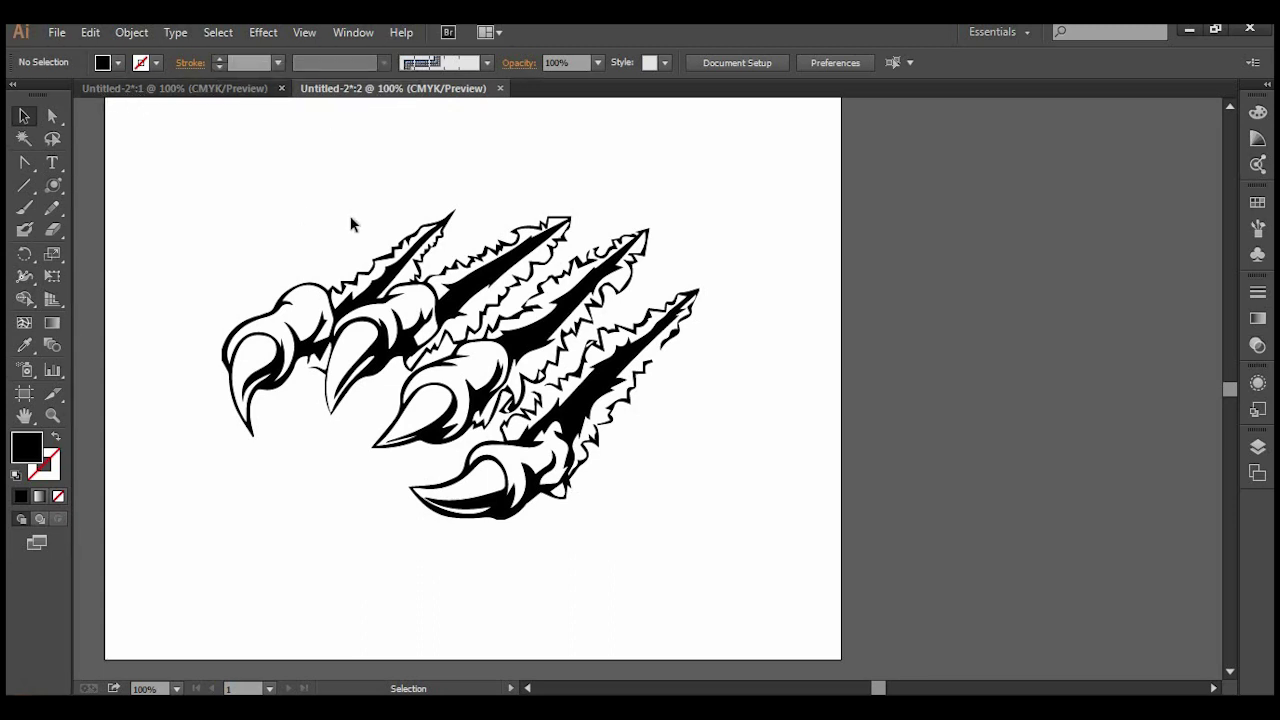
click(348, 38)
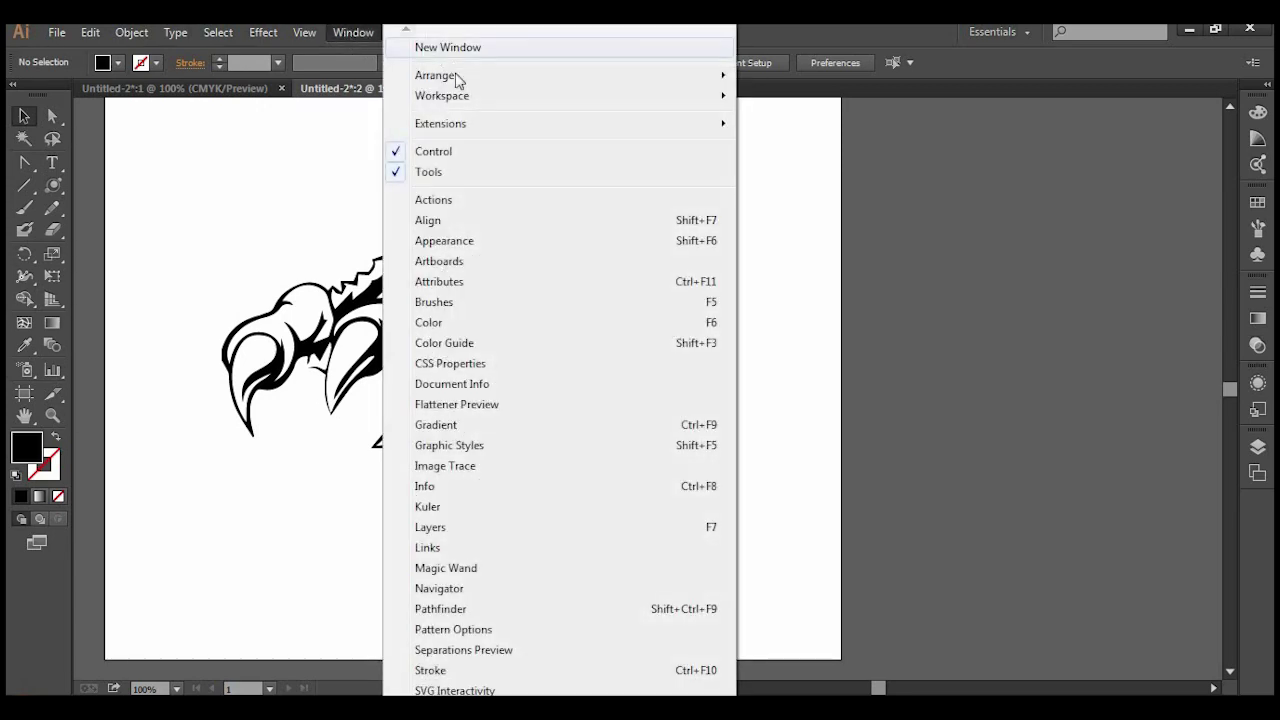
mouse_move(435, 75)
click(771, 96)
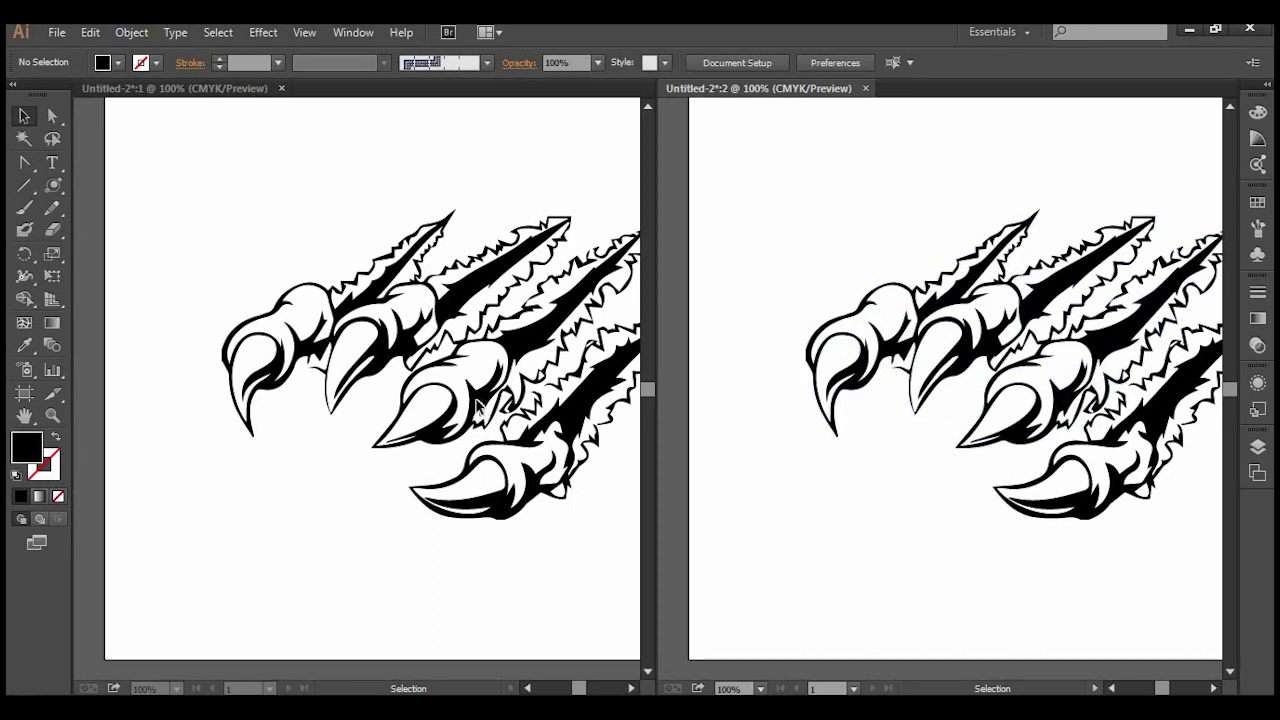
Step: In the left view, drag the claw artwork group left and slightly up, then reselect it
click(385, 348)
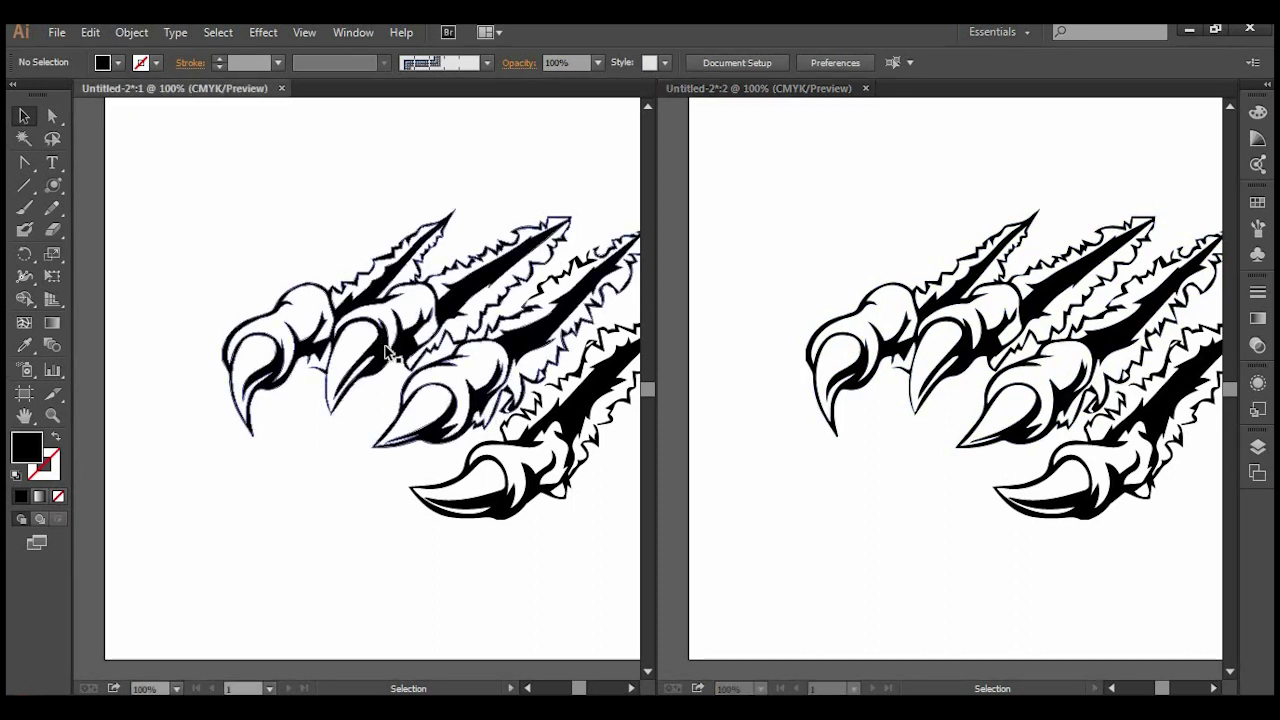
click(558, 347)
mouse_move(558, 347)
mouse_down()
mouse_move(455, 325)
mouse_move(476, 342)
mouse_up()
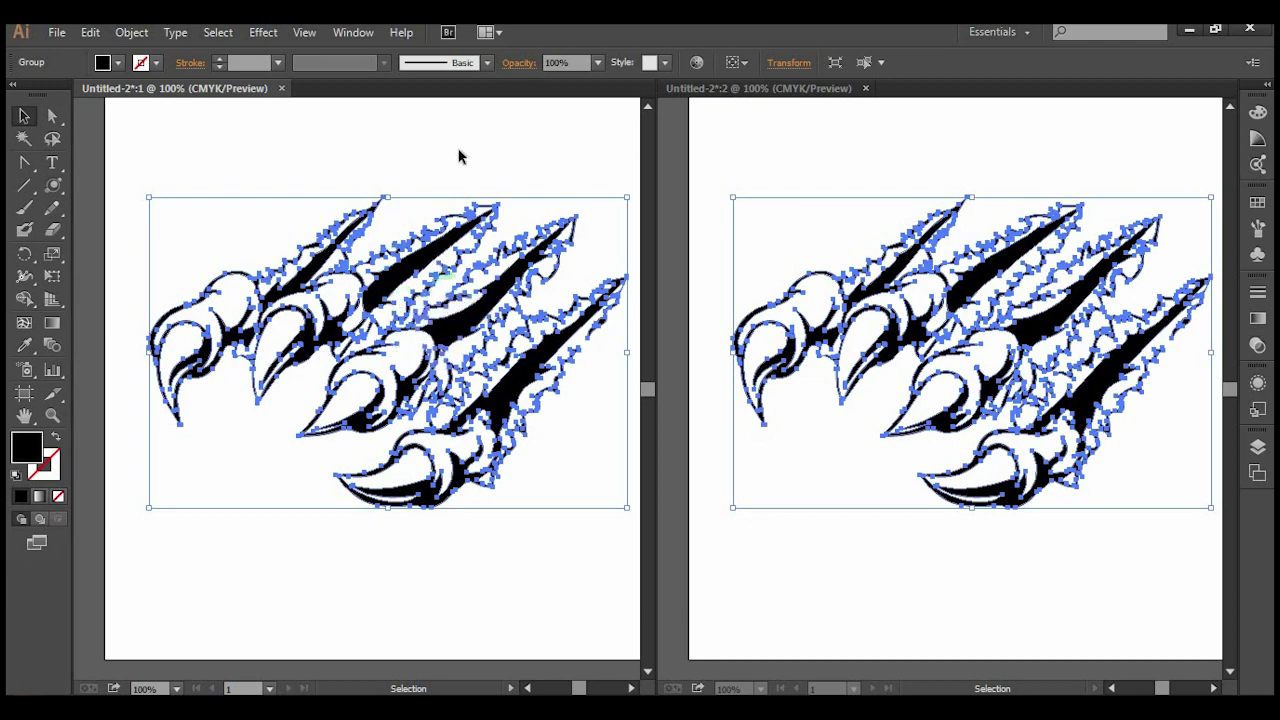
click(380, 174)
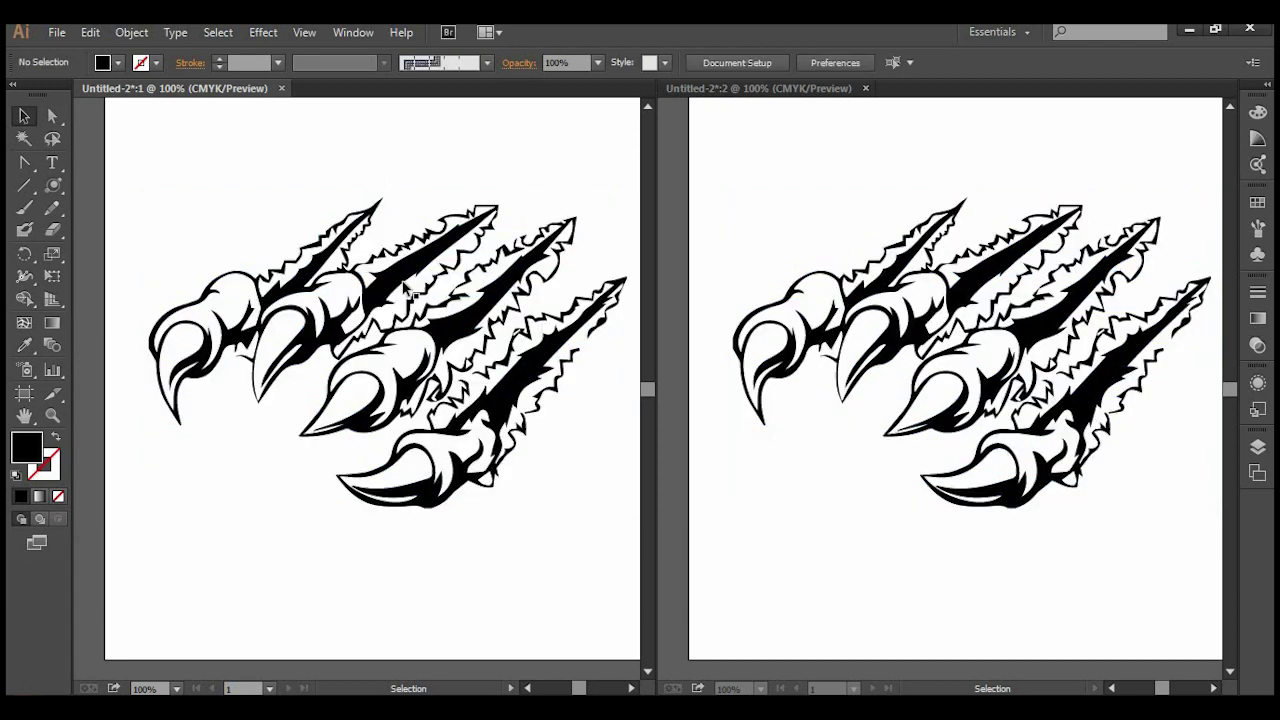
click(437, 334)
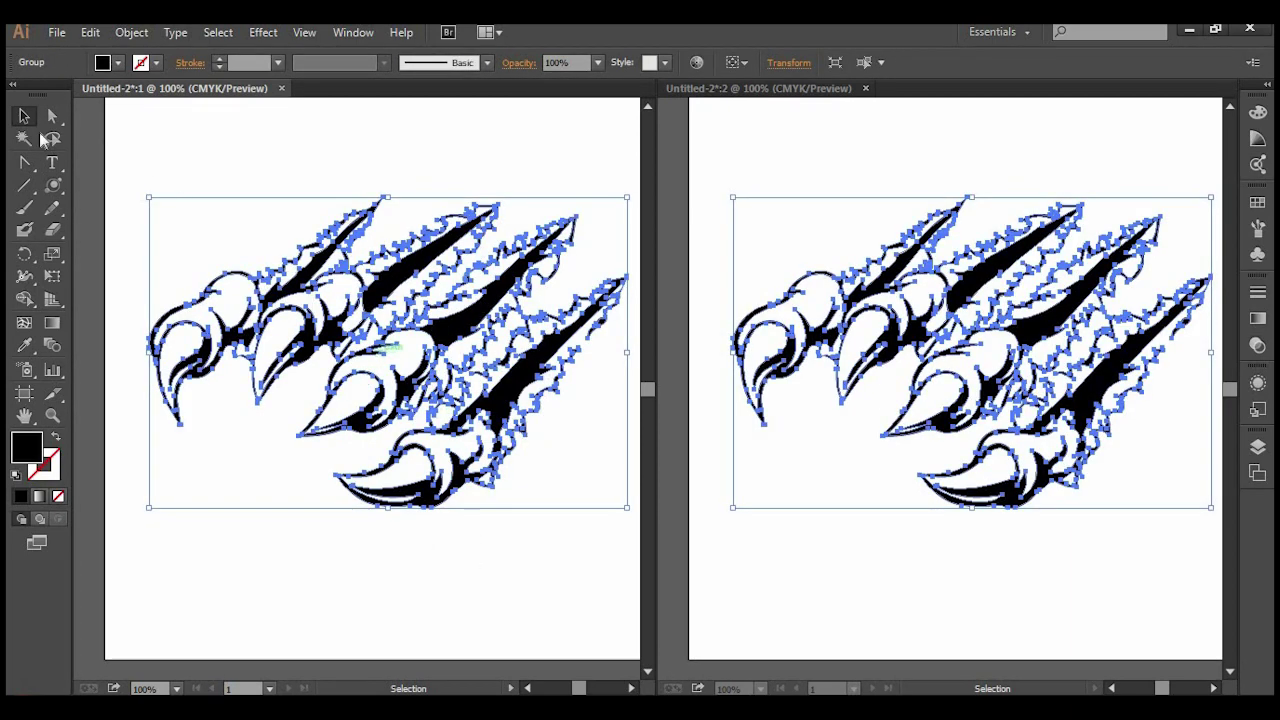
Step: Hide the claw artwork's anchor points and path outlines in the right-hand view, then return to the left view
click(735, 92)
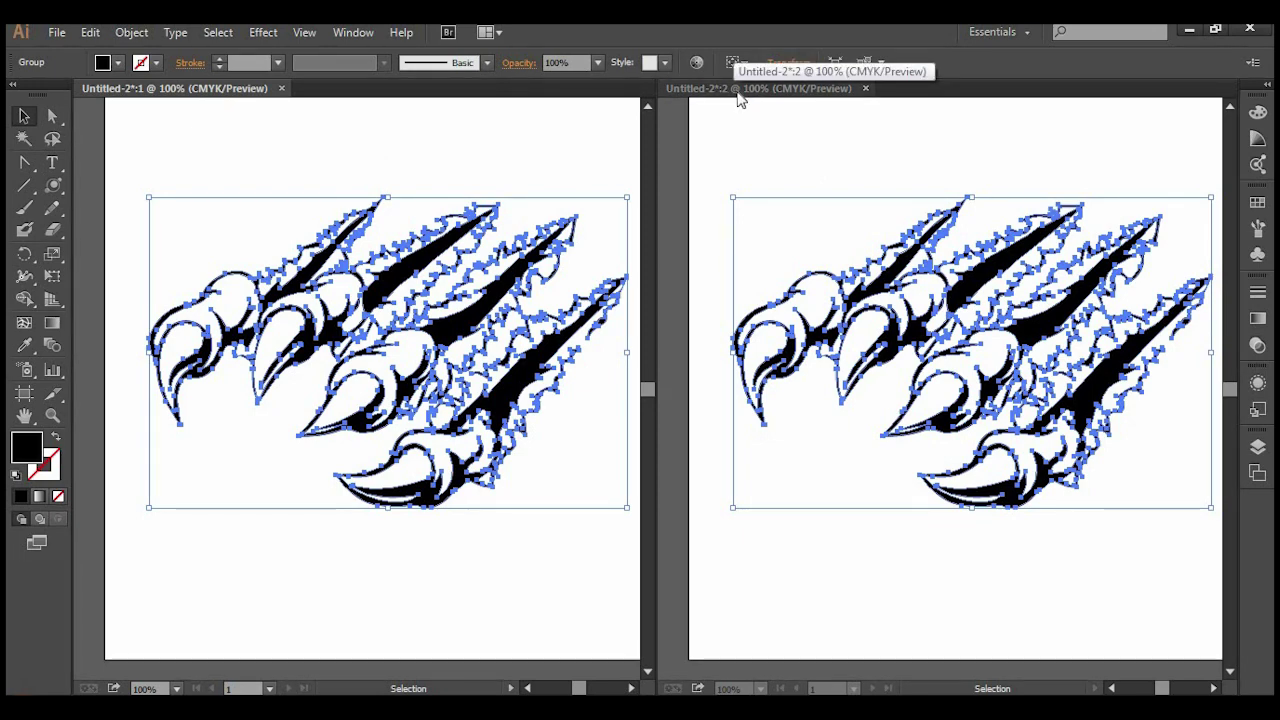
click(739, 95)
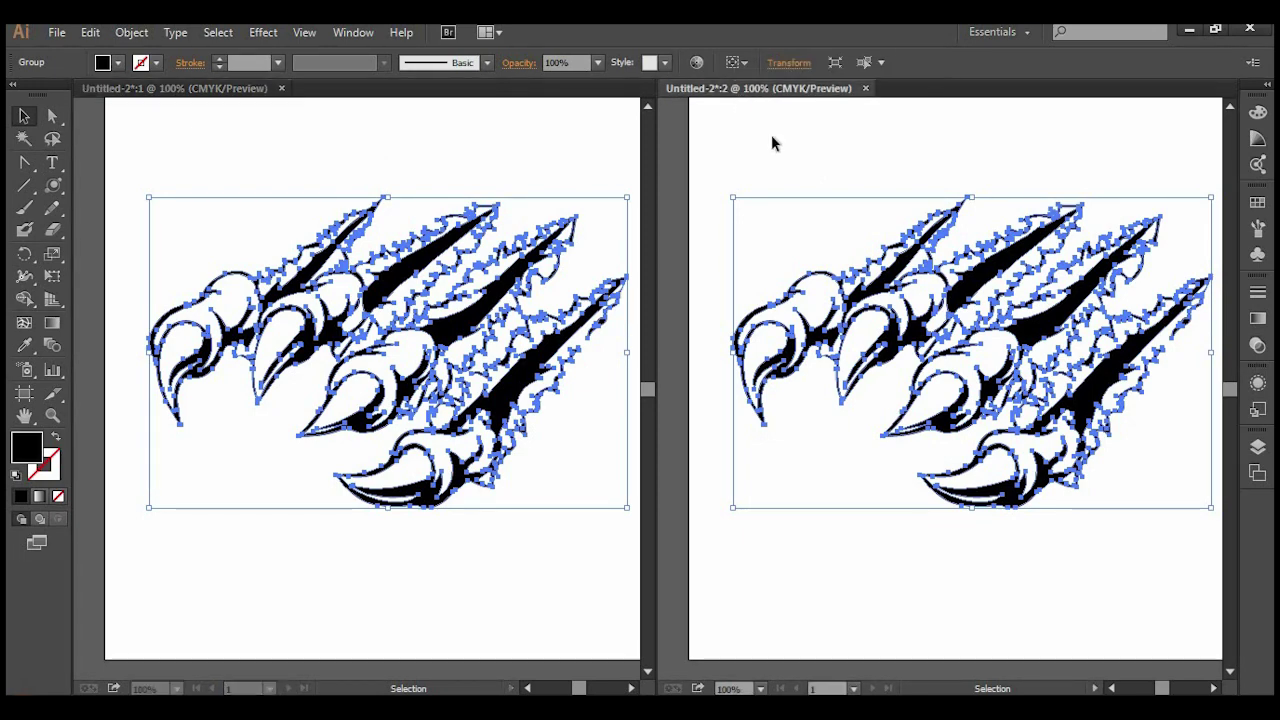
key(ctrl+shift+a)
click(910, 218)
drag(1118, 274, 535, 335)
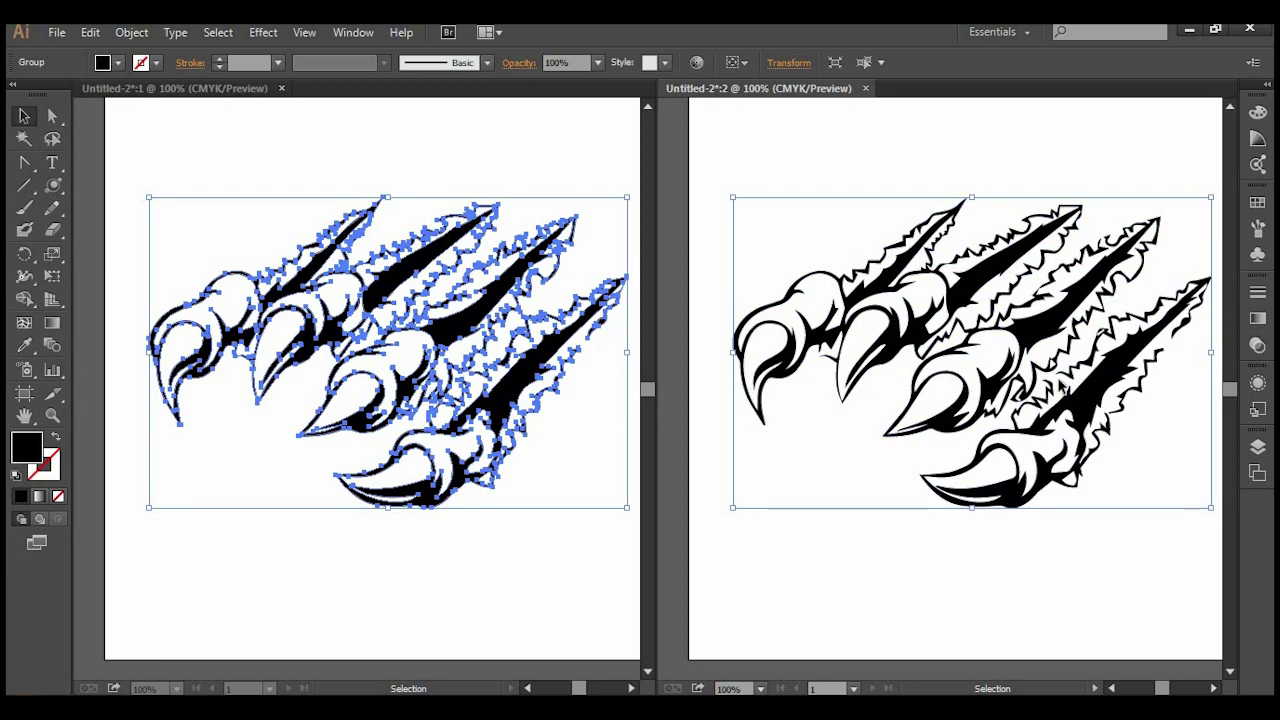
click(521, 580)
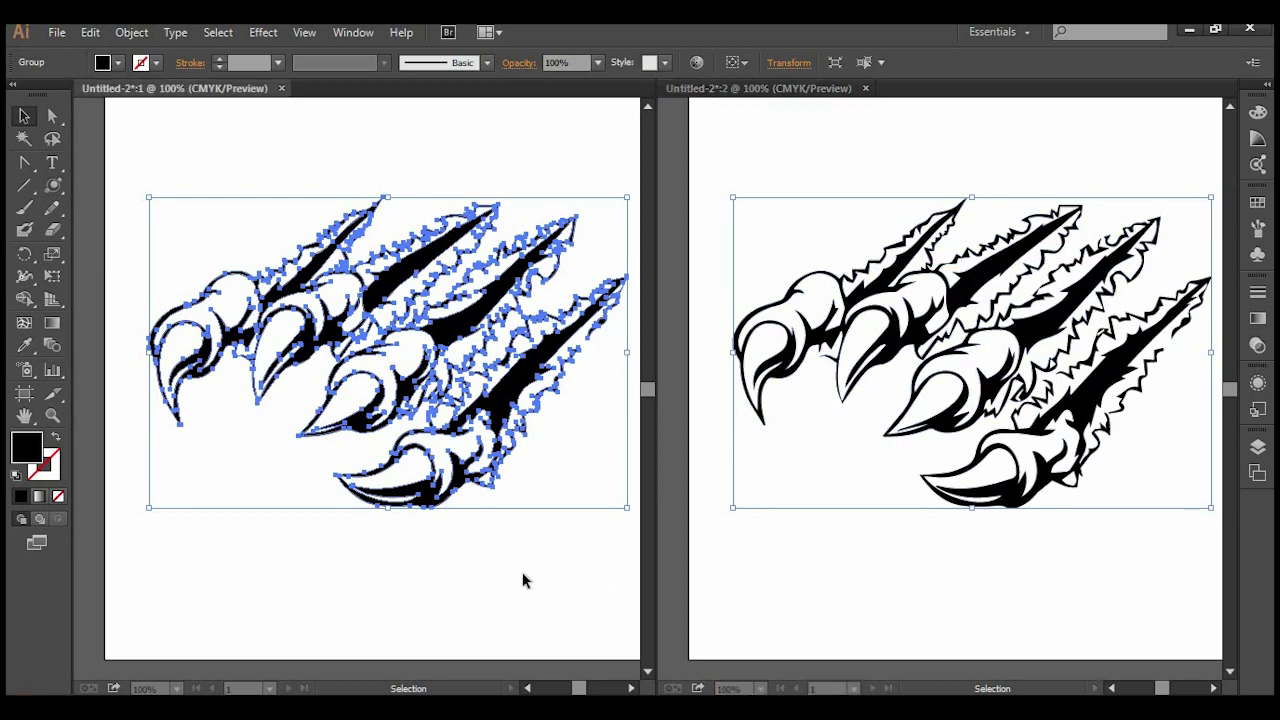
click(52, 416)
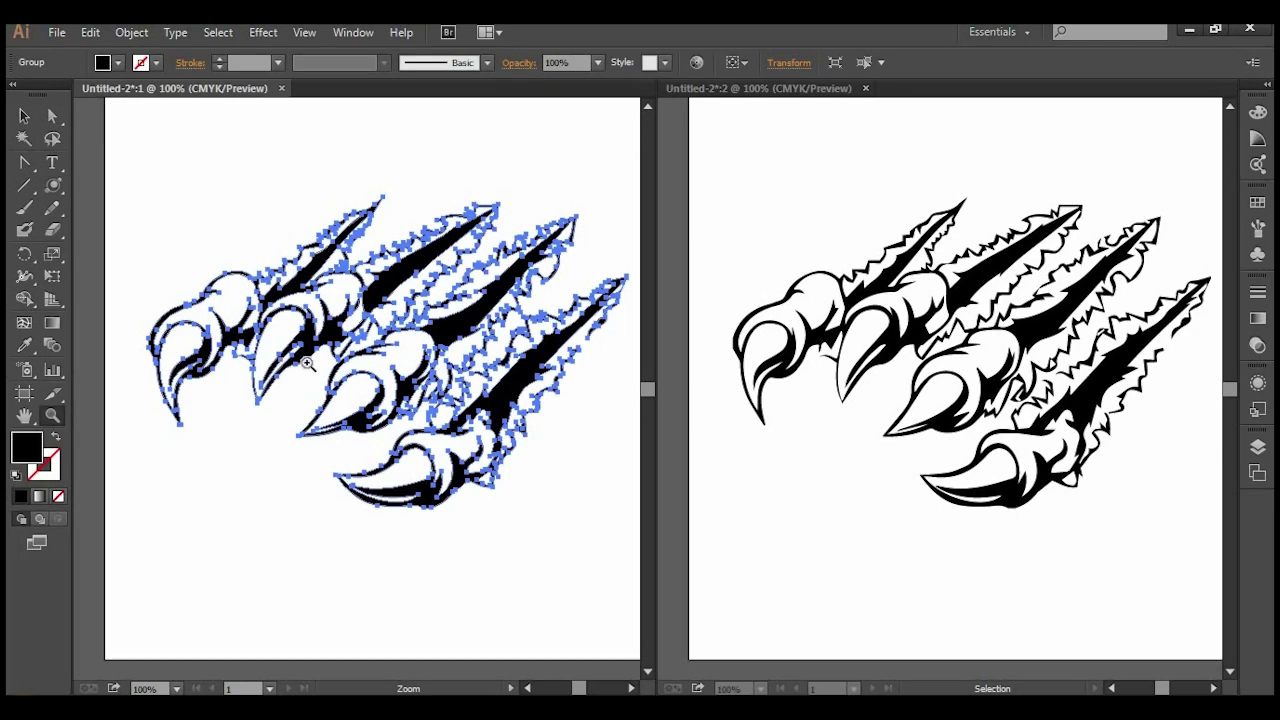
Step: Zoom to 600% on the first claw's curved outline, panning to frame it
click(286, 363)
click(344, 423)
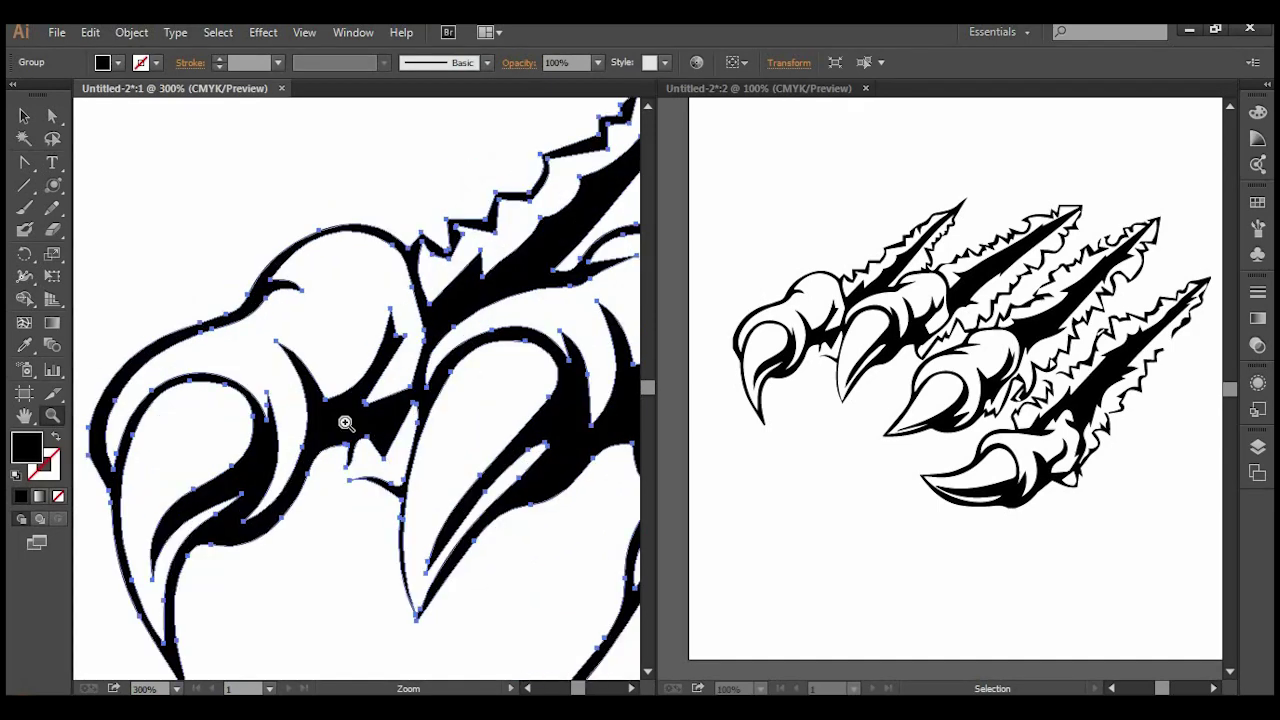
key(space)
drag(295, 423, 377, 389)
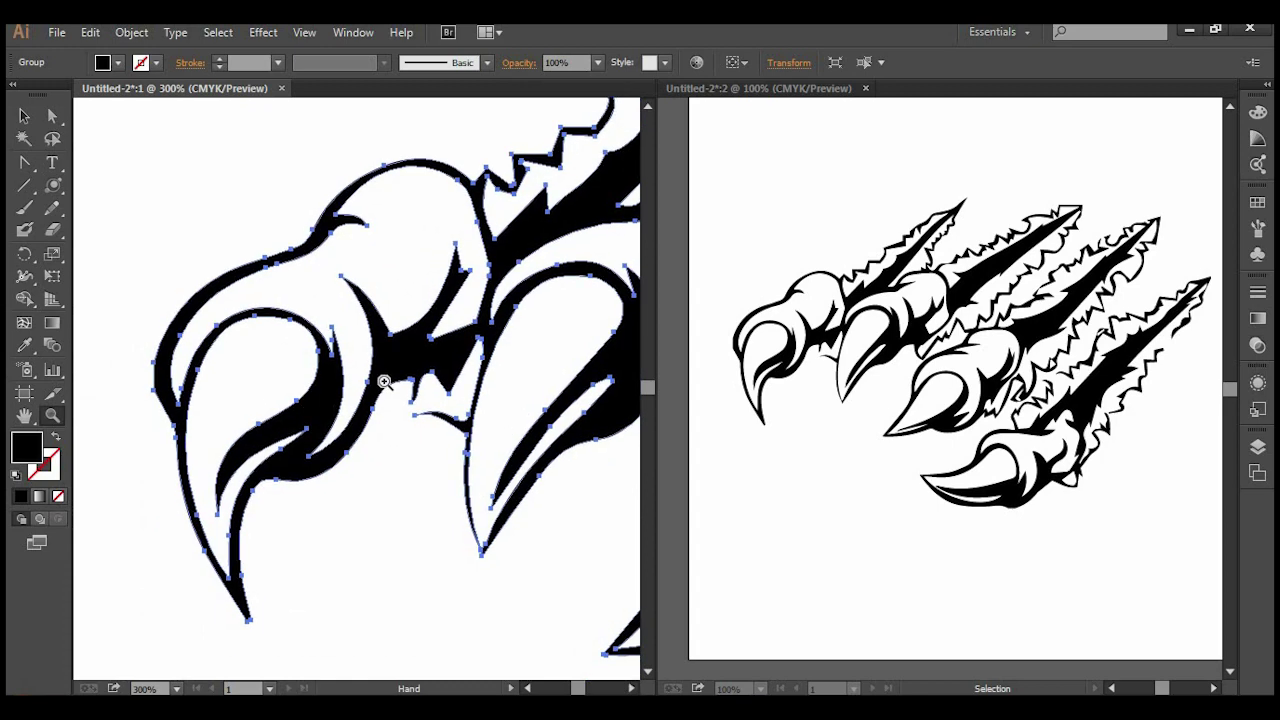
click(272, 436)
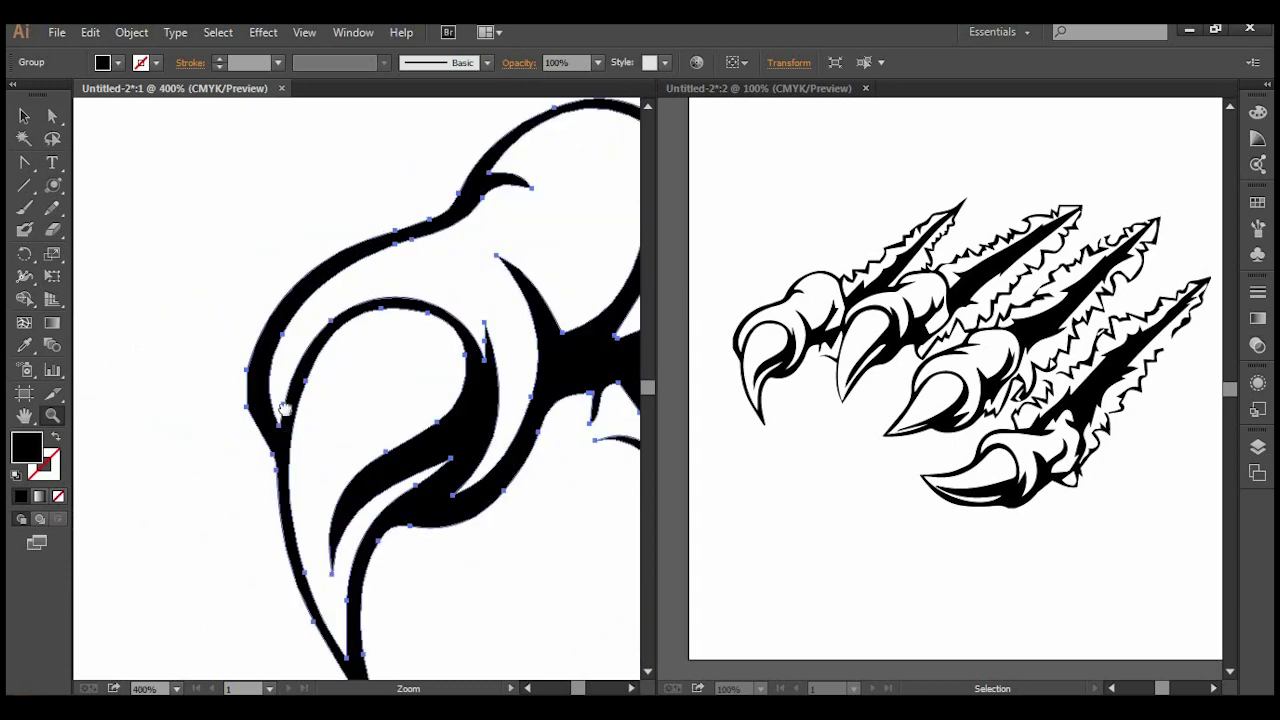
key(space)
drag(290, 398, 265, 358)
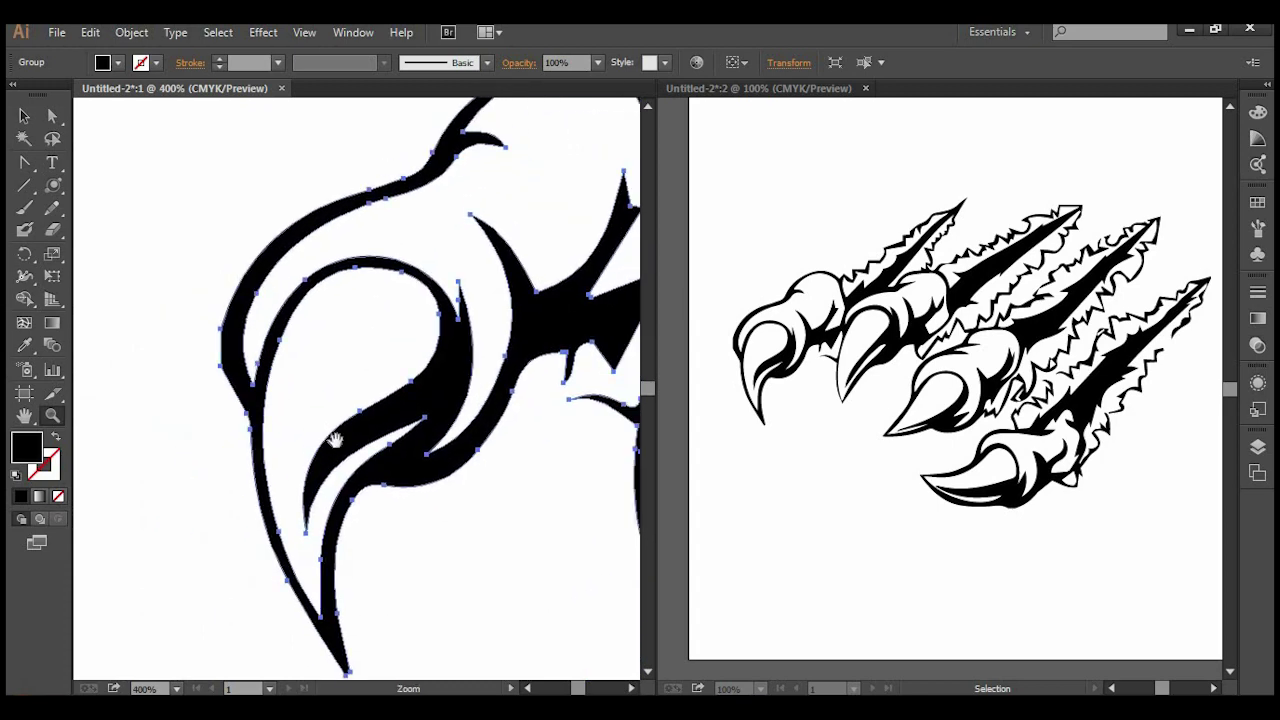
click(294, 378)
key(space)
drag(294, 378, 240, 406)
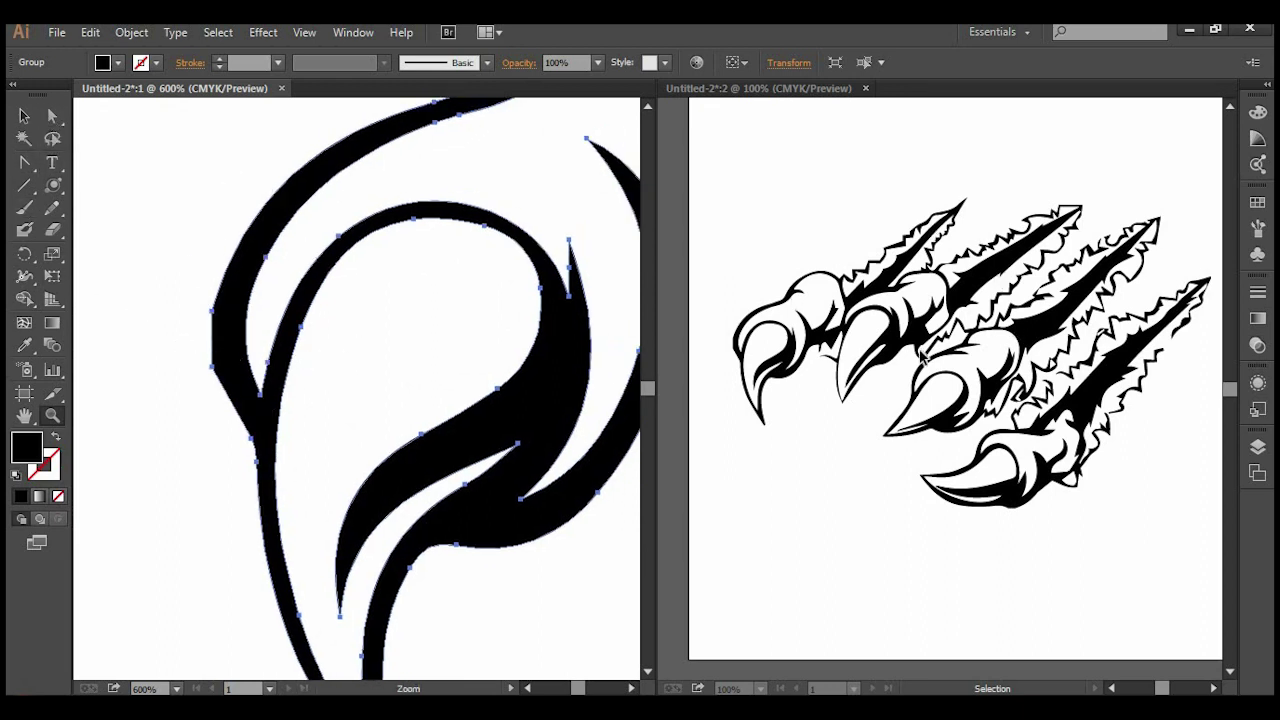
Step: Pull one left-edge anchor of the first claw out into a pointed spike, then zoom back out
key(a)
click(213, 369)
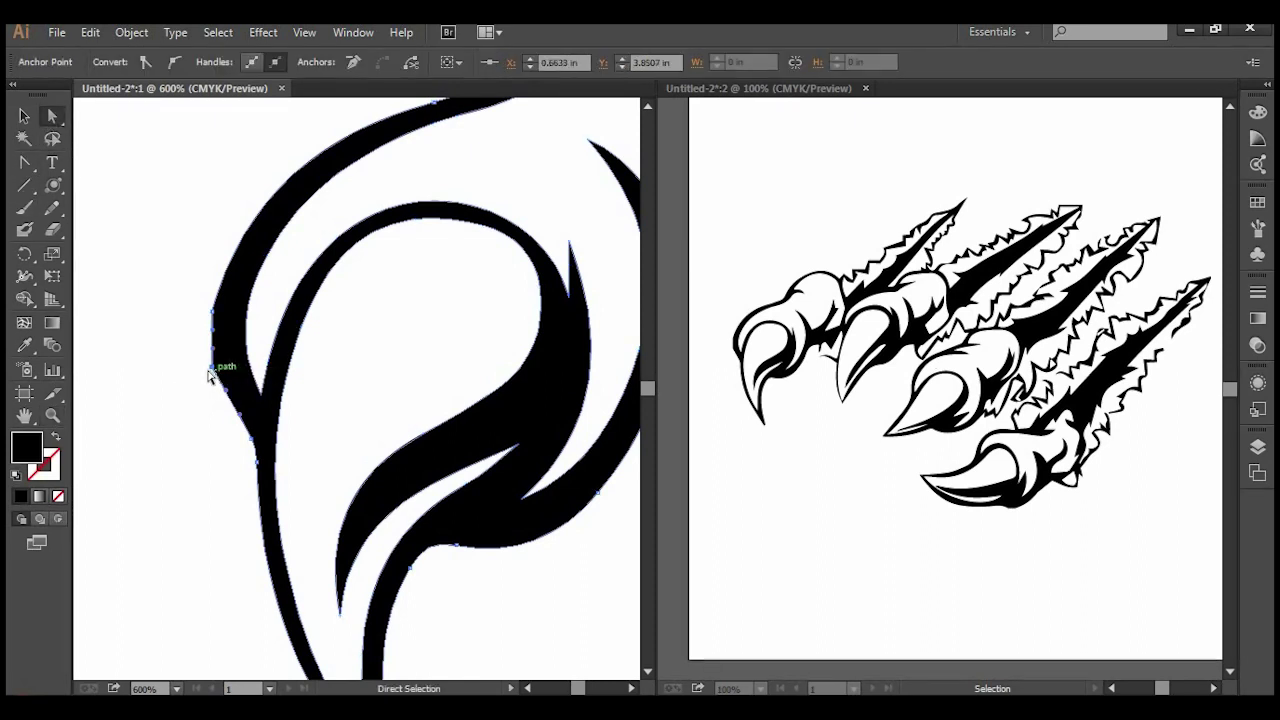
drag(213, 369, 140, 378)
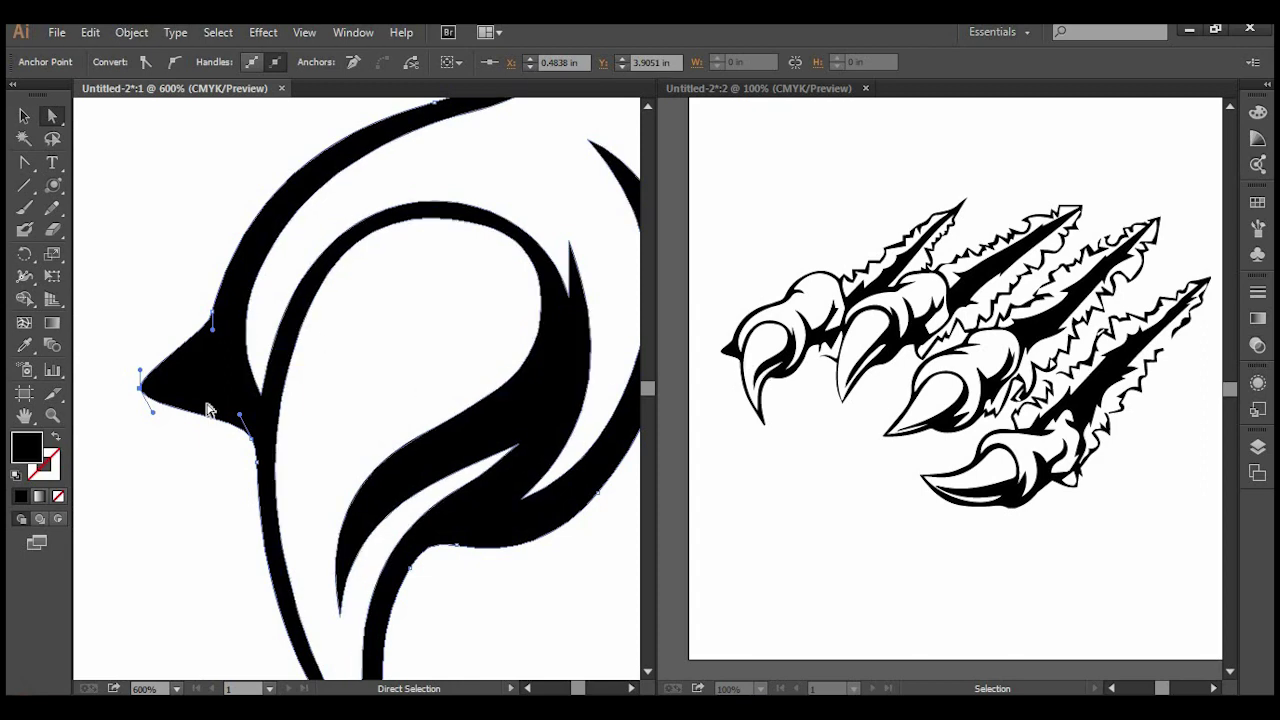
key(ctrl+minus)
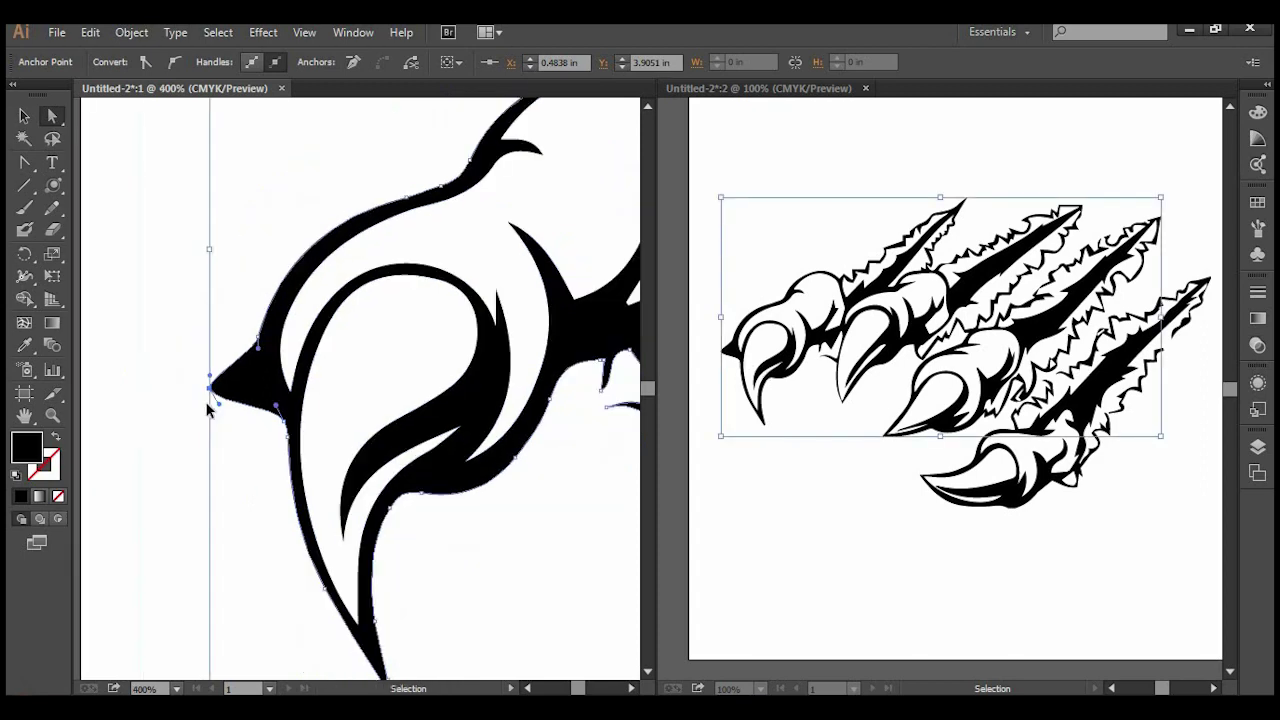
key(ctrl+minus)
key(ctrl+minus)
key(ctrl+minus)
key(ctrl+minus)
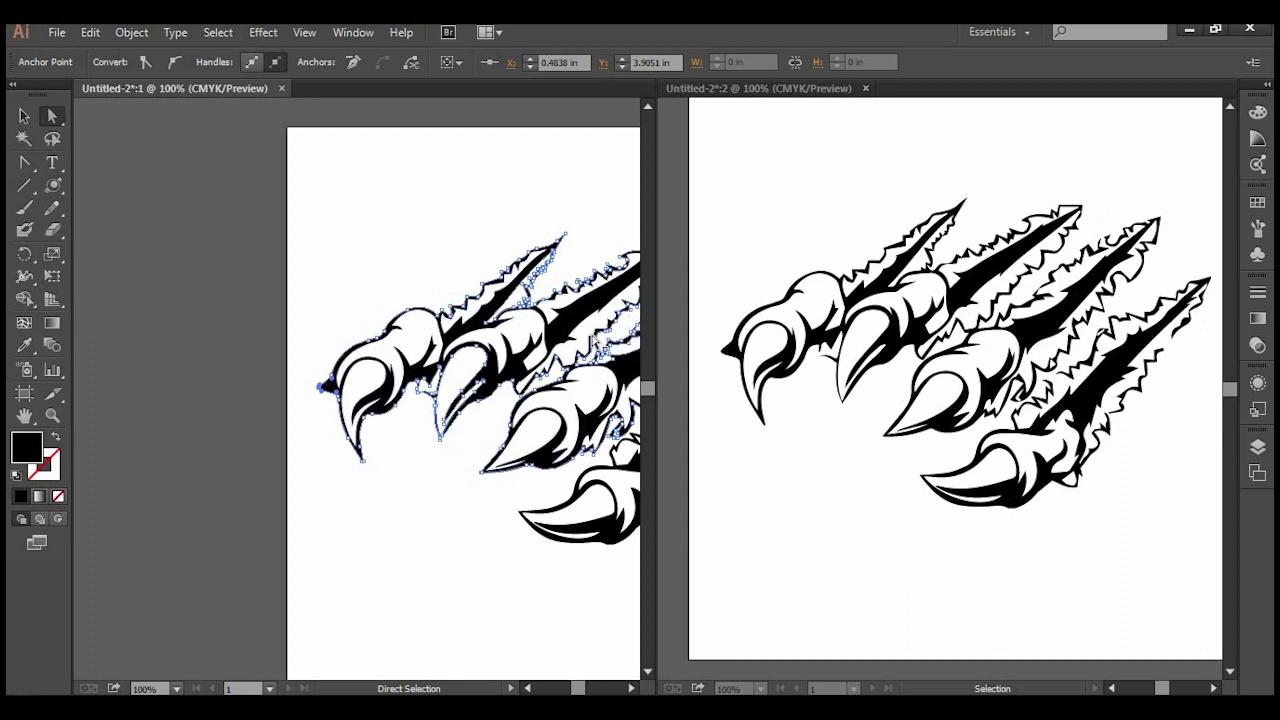
Step: Zoom in tightly on the first claw's knuckle and pan around its black outline
click(52, 415)
click(392, 380)
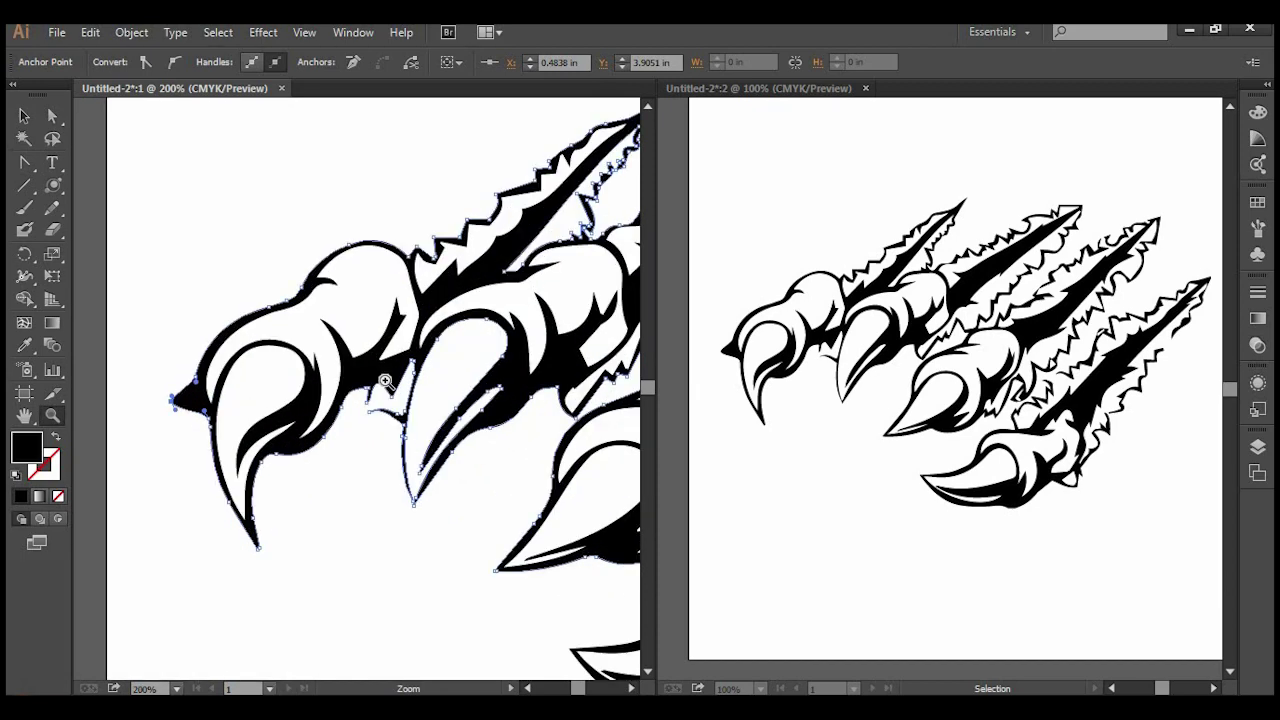
click(386, 372)
click(376, 368)
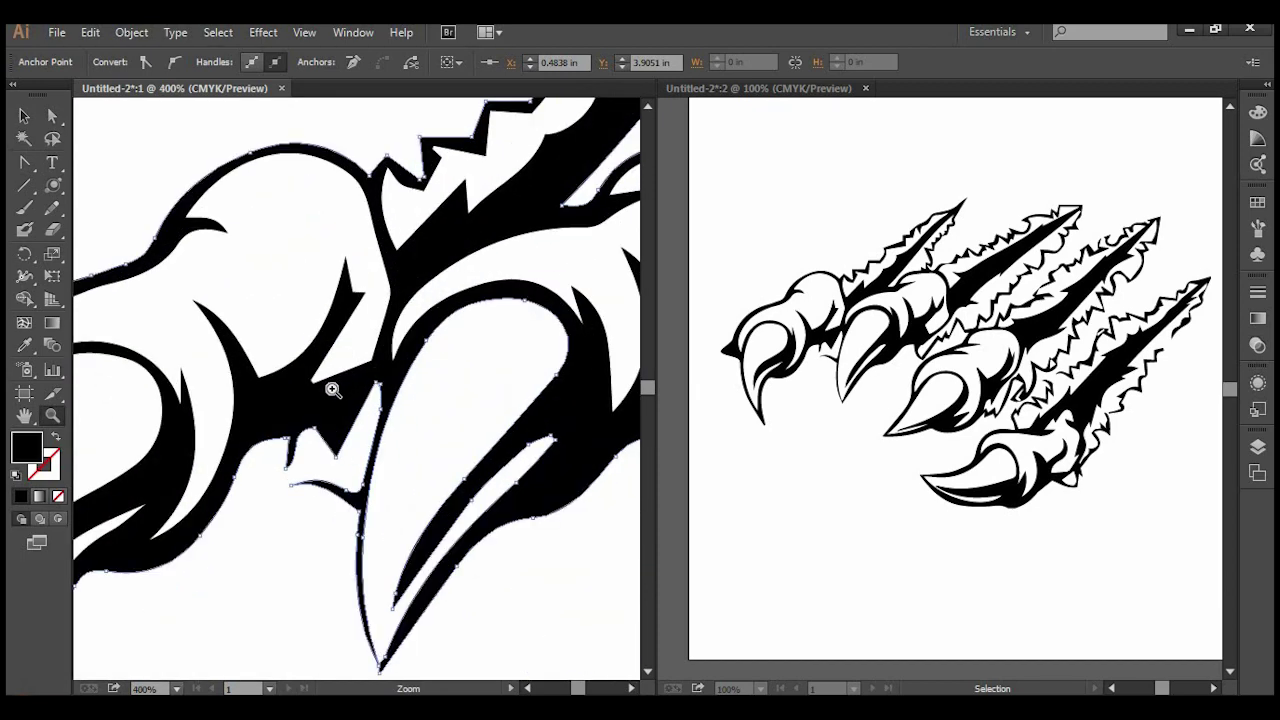
click(335, 394)
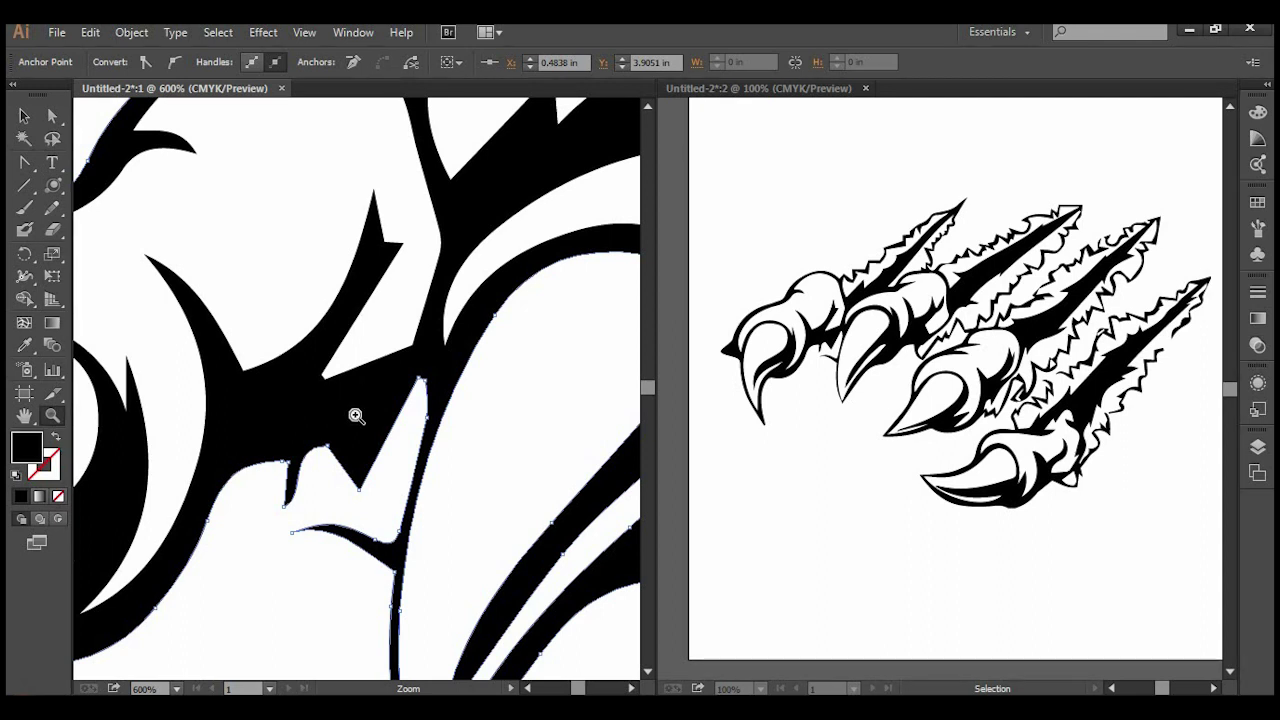
mouse_move(434, 386)
mouse_down()
mouse_move(329, 371)
mouse_move(285, 386)
mouse_up()
drag(149, 357, 246, 391)
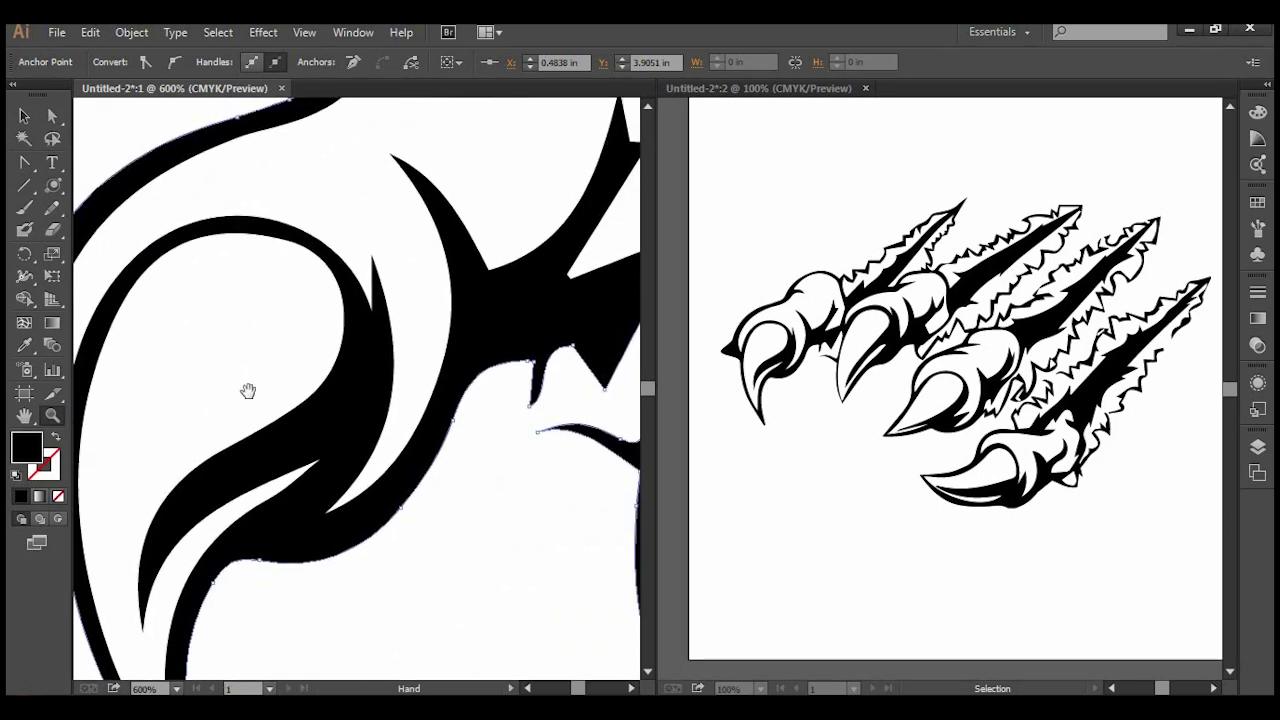
key(ctrl+minus)
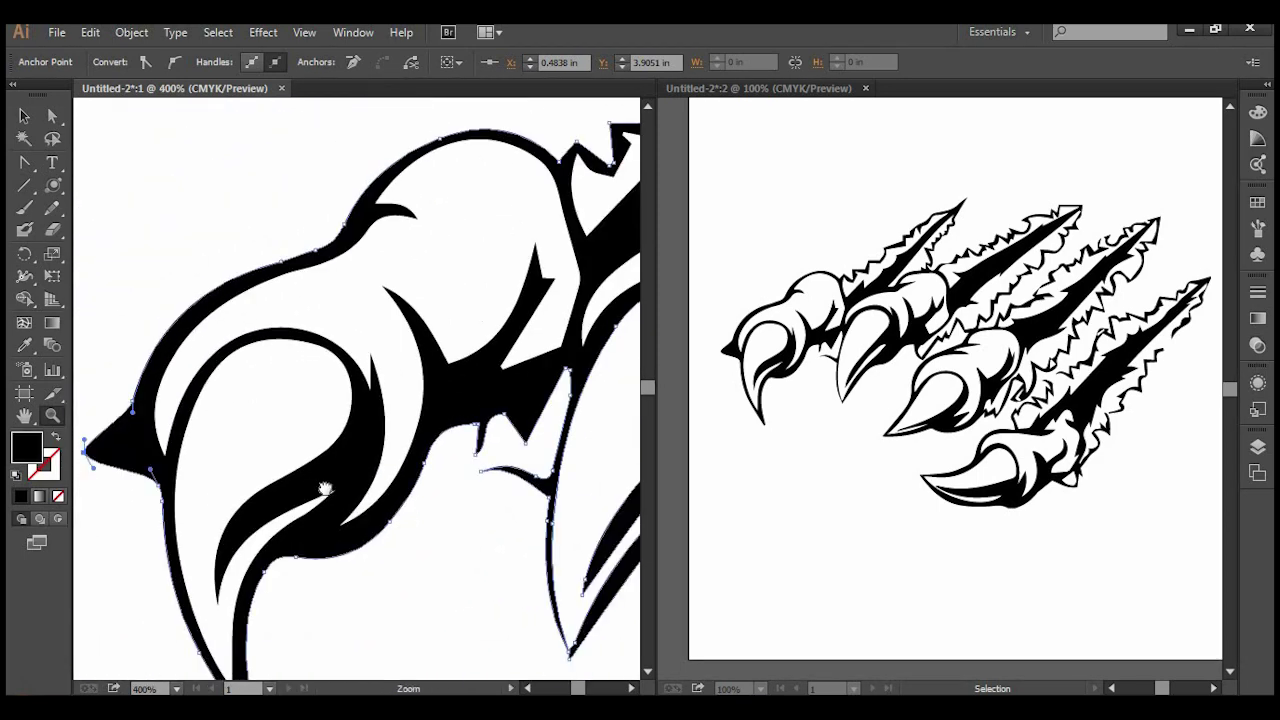
drag(329, 449, 338, 412)
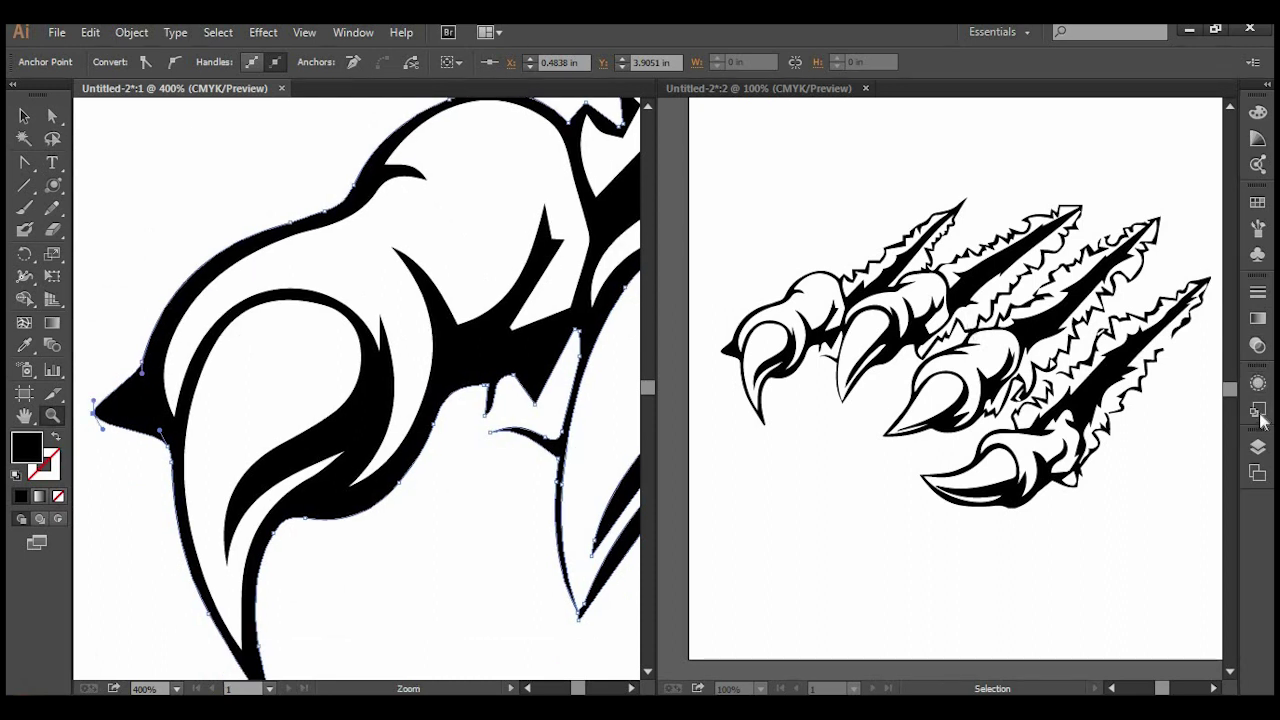
Step: Add a new Layer 2 beneath Layer 1 and make it the target layer
click(1258, 447)
click(1183, 604)
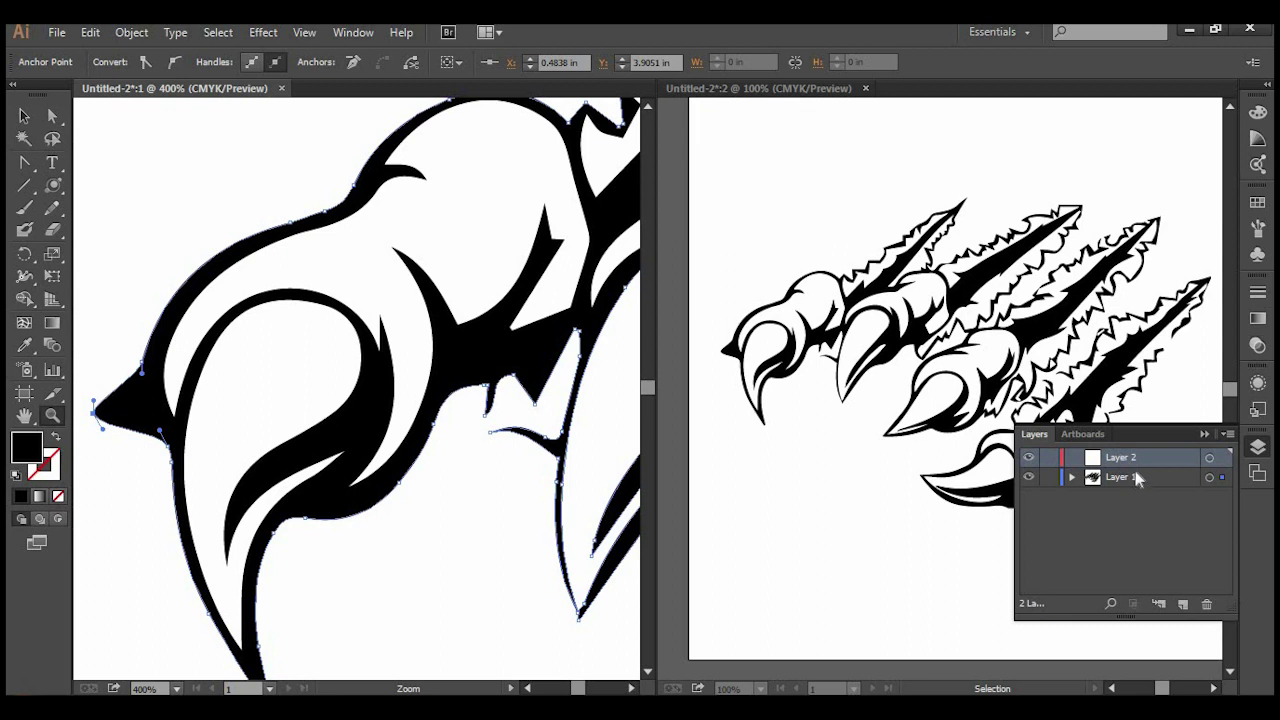
drag(1127, 481, 1120, 478)
click(24, 230)
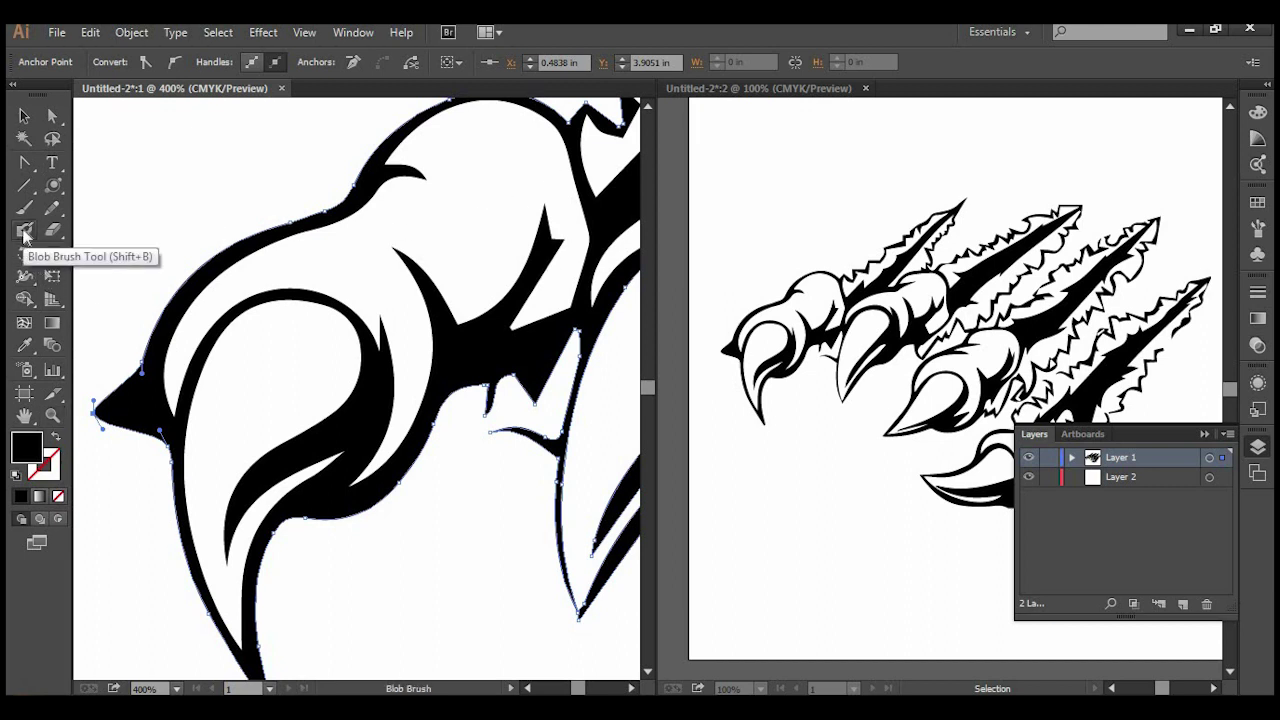
click(1128, 481)
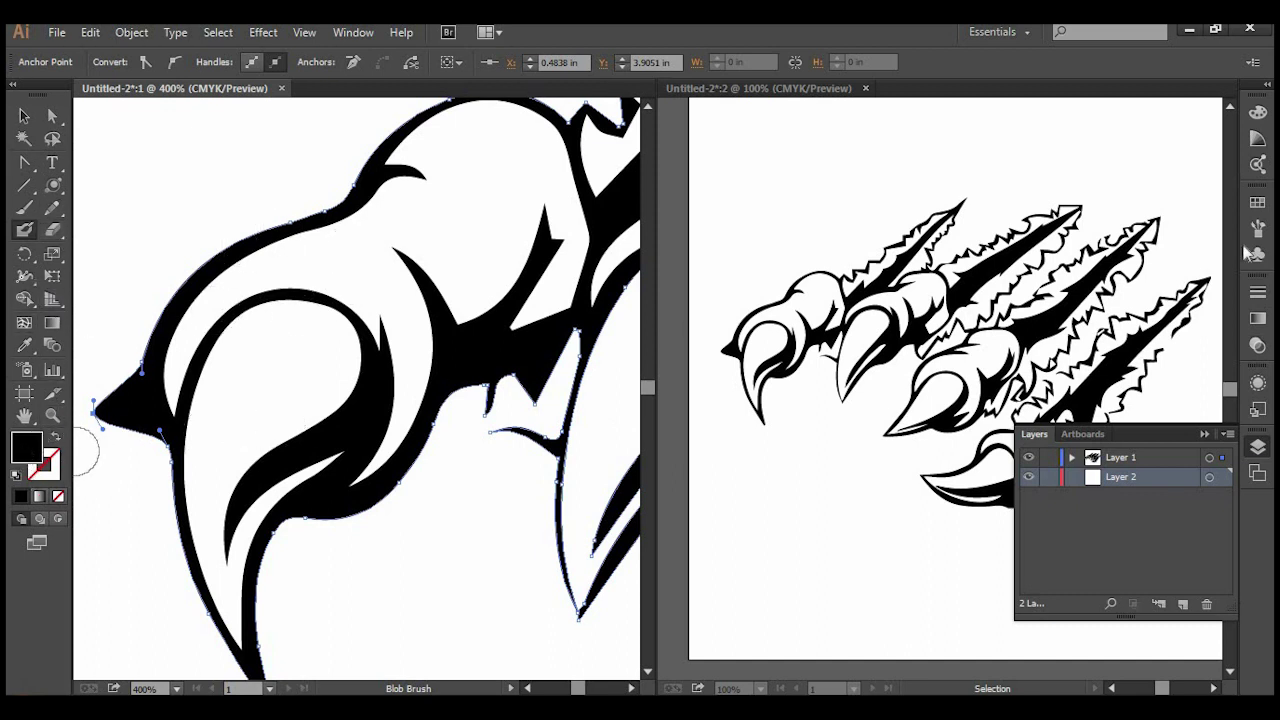
Step: Undo the stray grey fill on the outlines, set an 80% grey fill, and retarget Layer 2 with the Blob Brush
click(1257, 203)
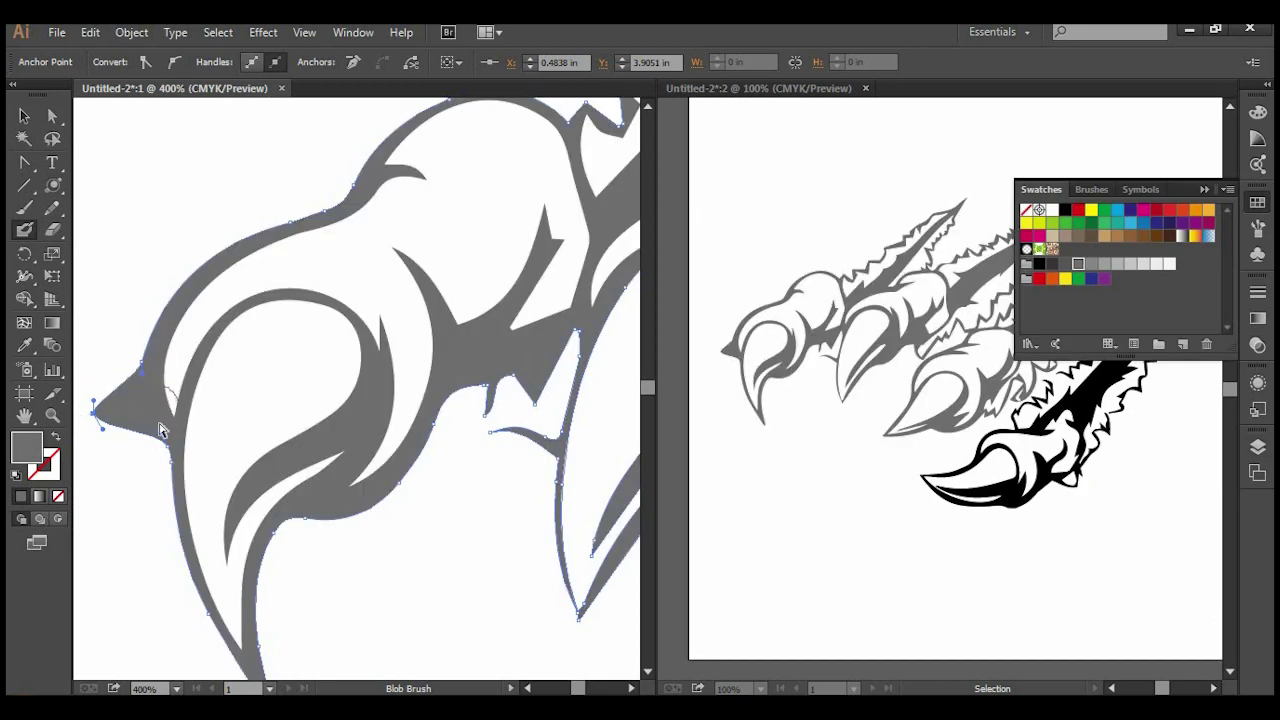
key(ctrl+z)
key(v)
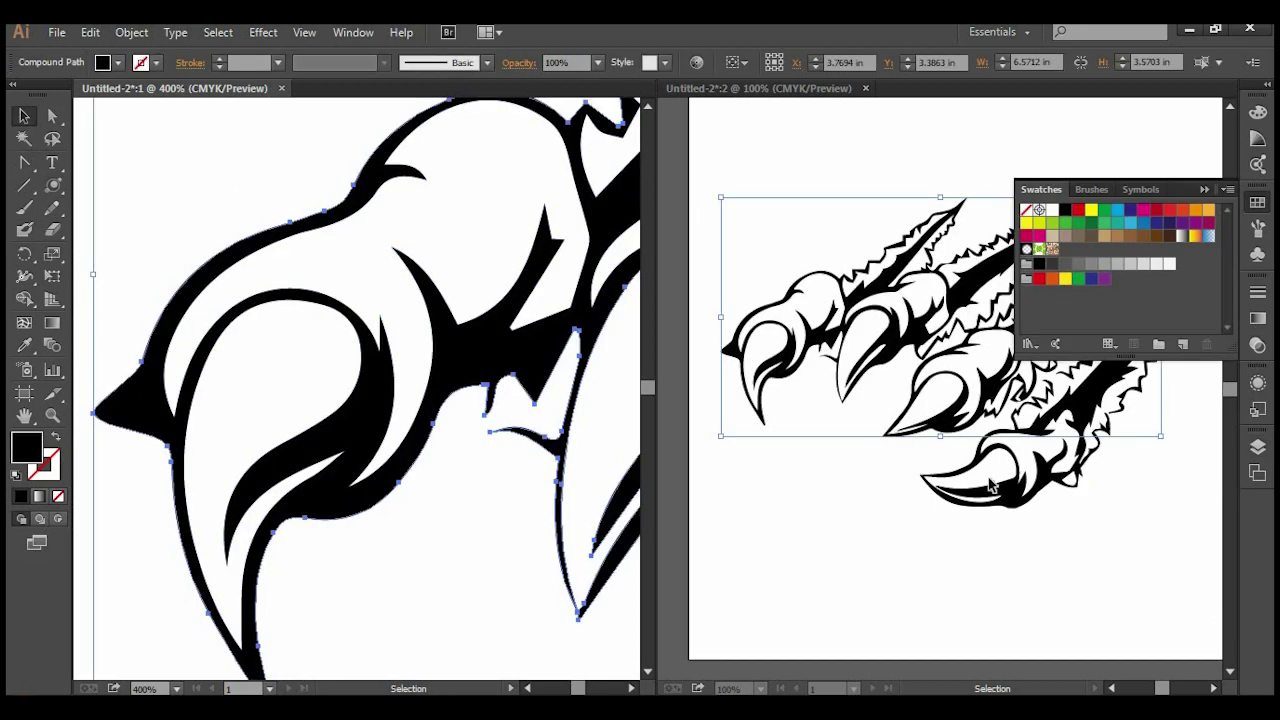
key(ctrl+shift+a)
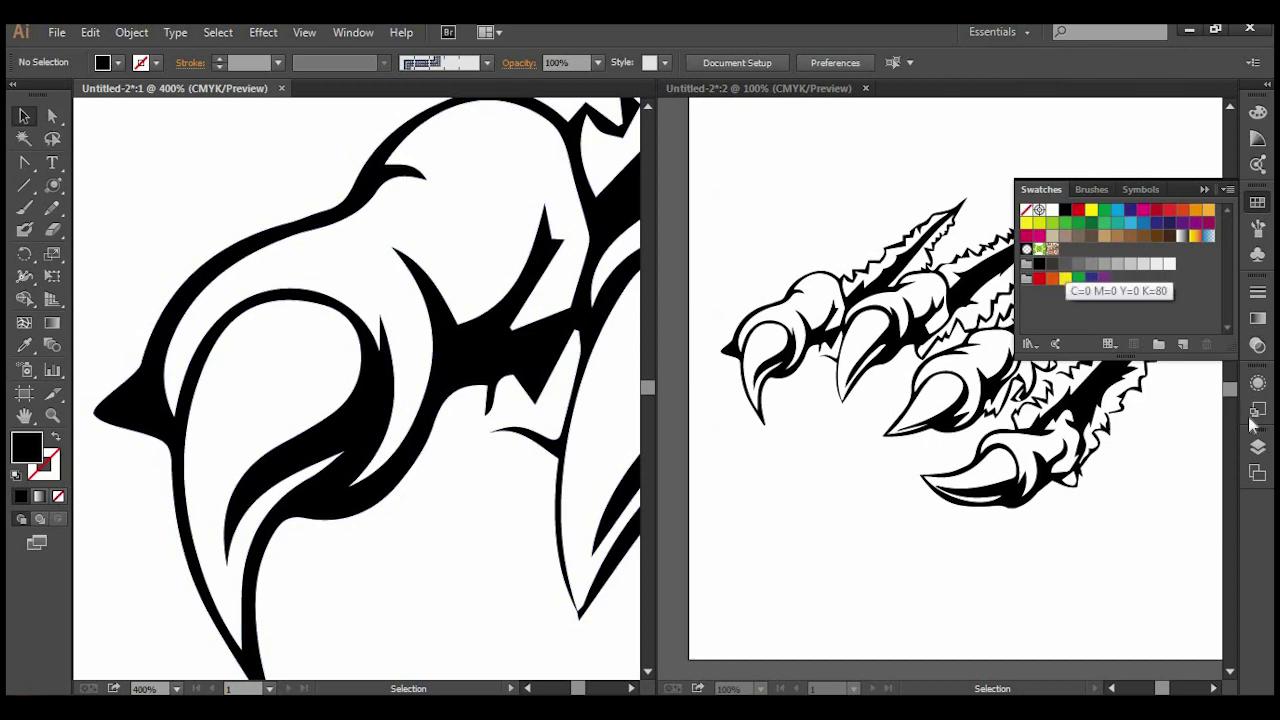
click(1066, 265)
click(1258, 447)
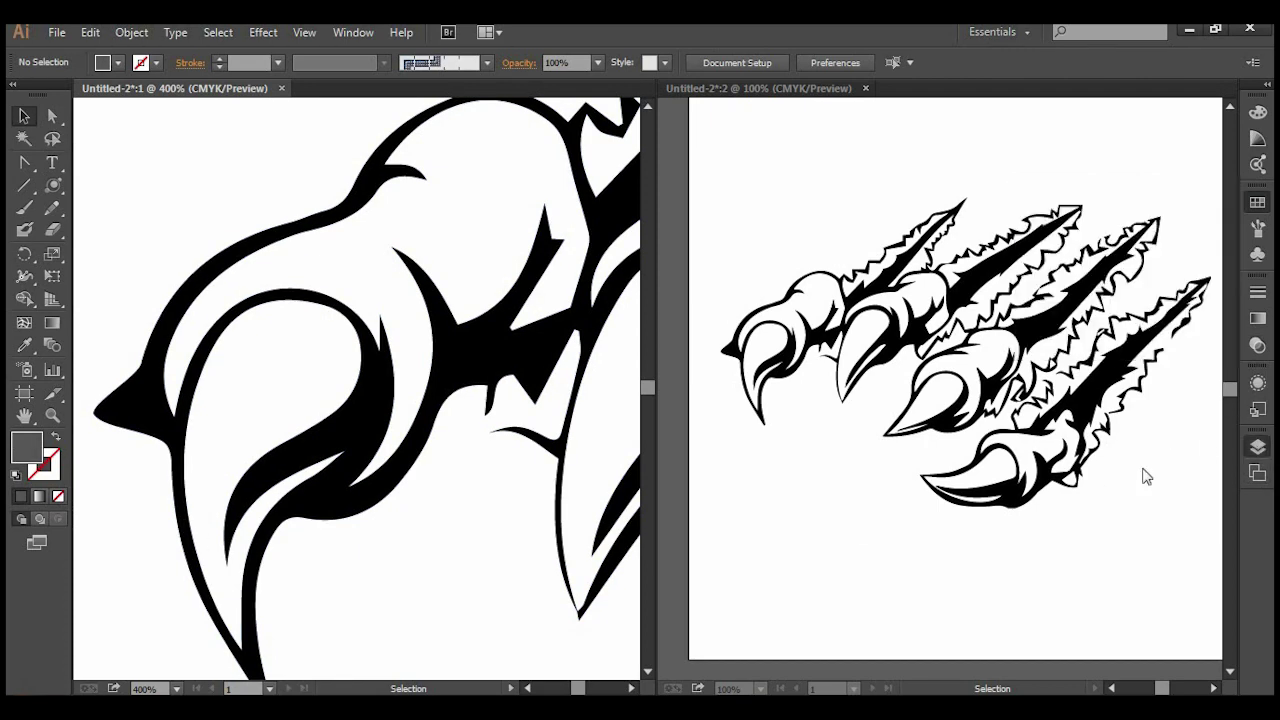
click(1120, 477)
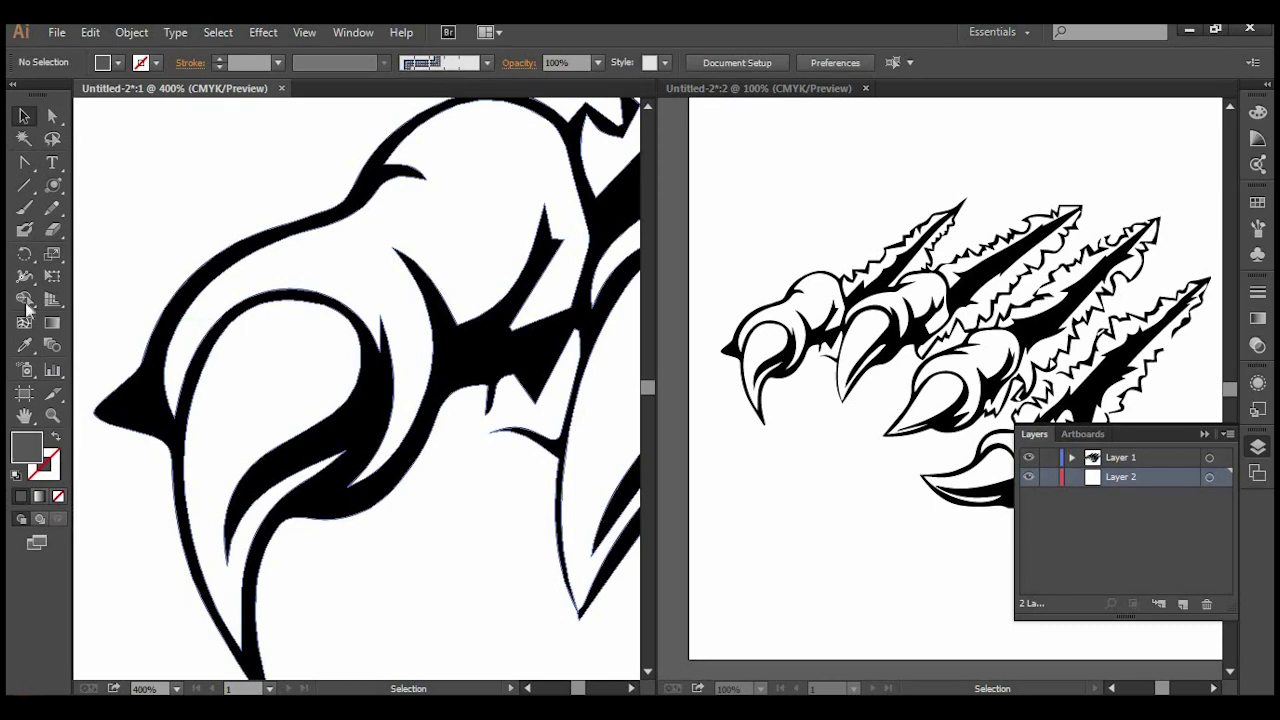
click(25, 230)
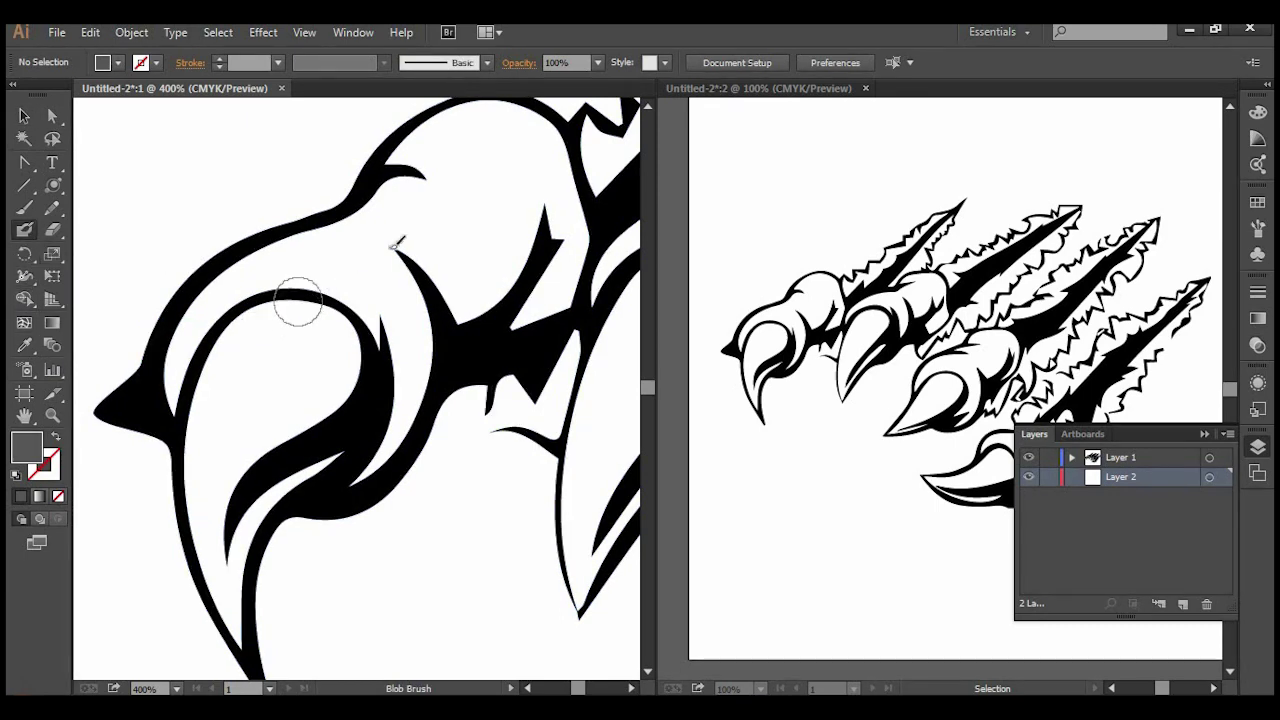
Step: Paint grey Blob Brush strokes across the first claw's knuckle on Layer 2, filling the white gaps
mouse_move(404, 213)
mouse_down()
mouse_move(350, 245)
mouse_move(398, 224)
mouse_move(428, 147)
mouse_move(458, 130)
mouse_up()
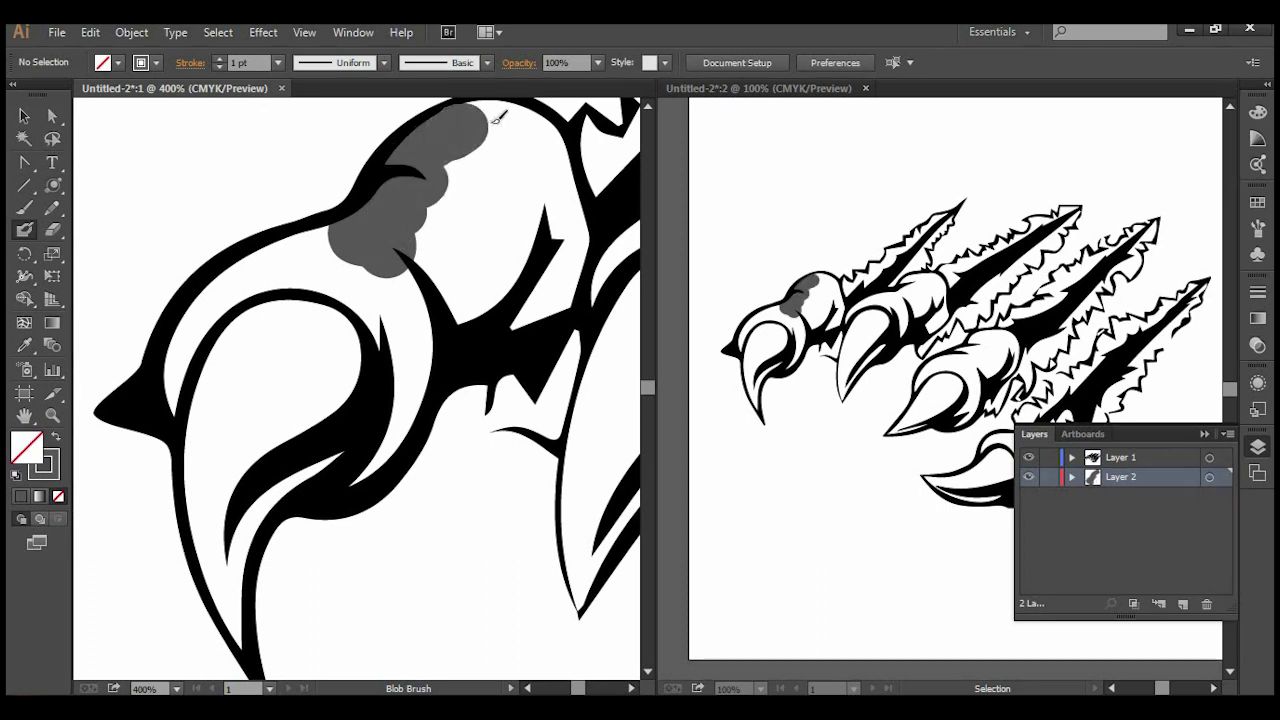
mouse_move(464, 122)
mouse_down()
mouse_move(482, 120)
mouse_move(562, 198)
mouse_up()
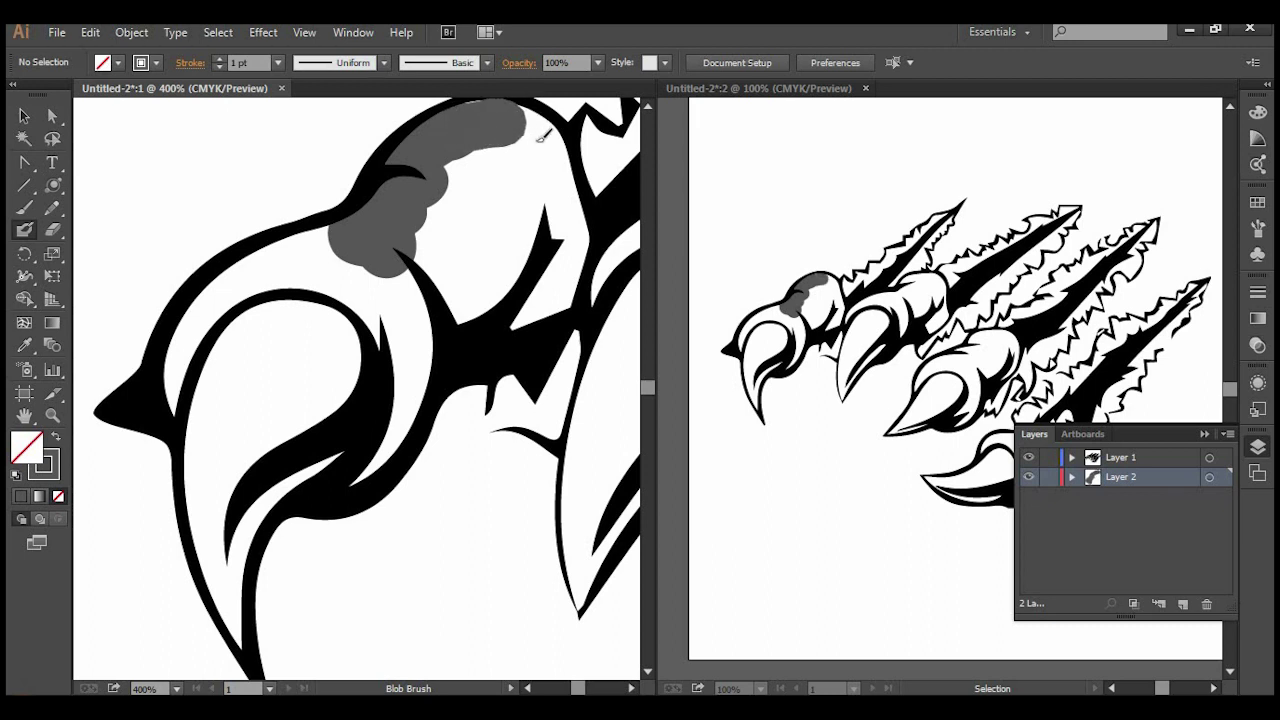
drag(562, 198, 575, 262)
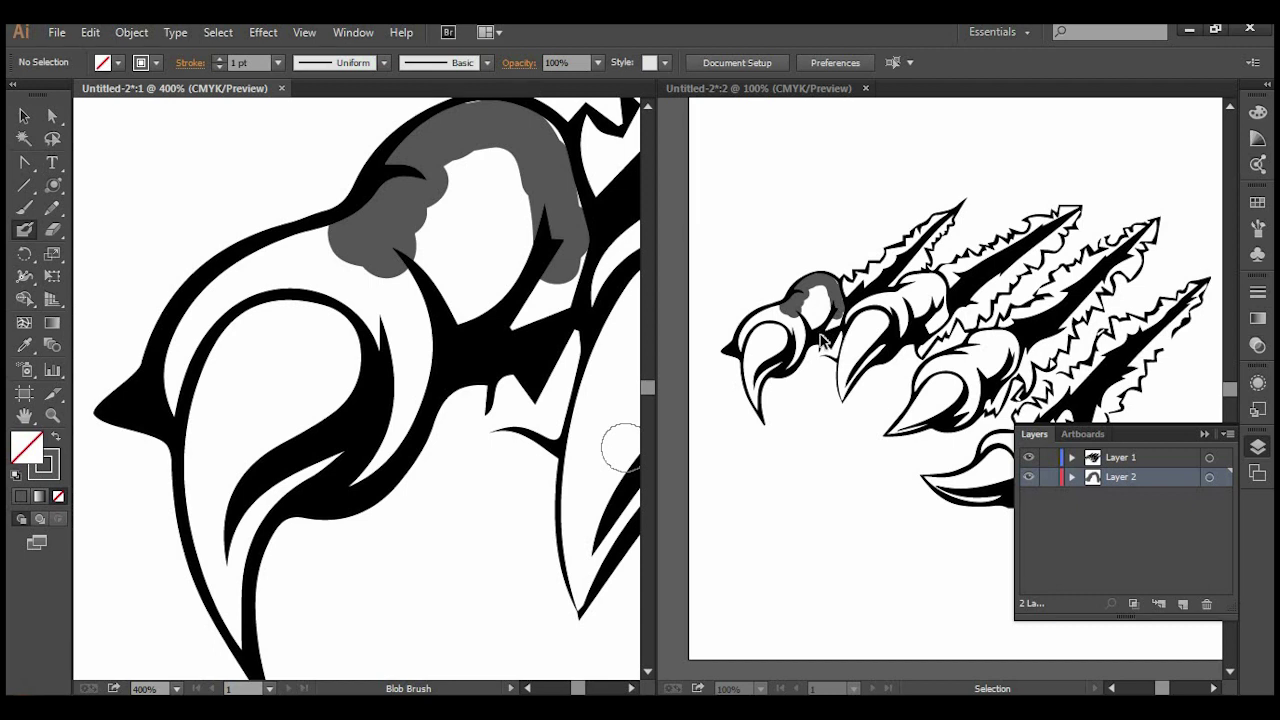
mouse_move(452, 242)
mouse_down()
mouse_move(450, 170)
mouse_move(508, 140)
mouse_up()
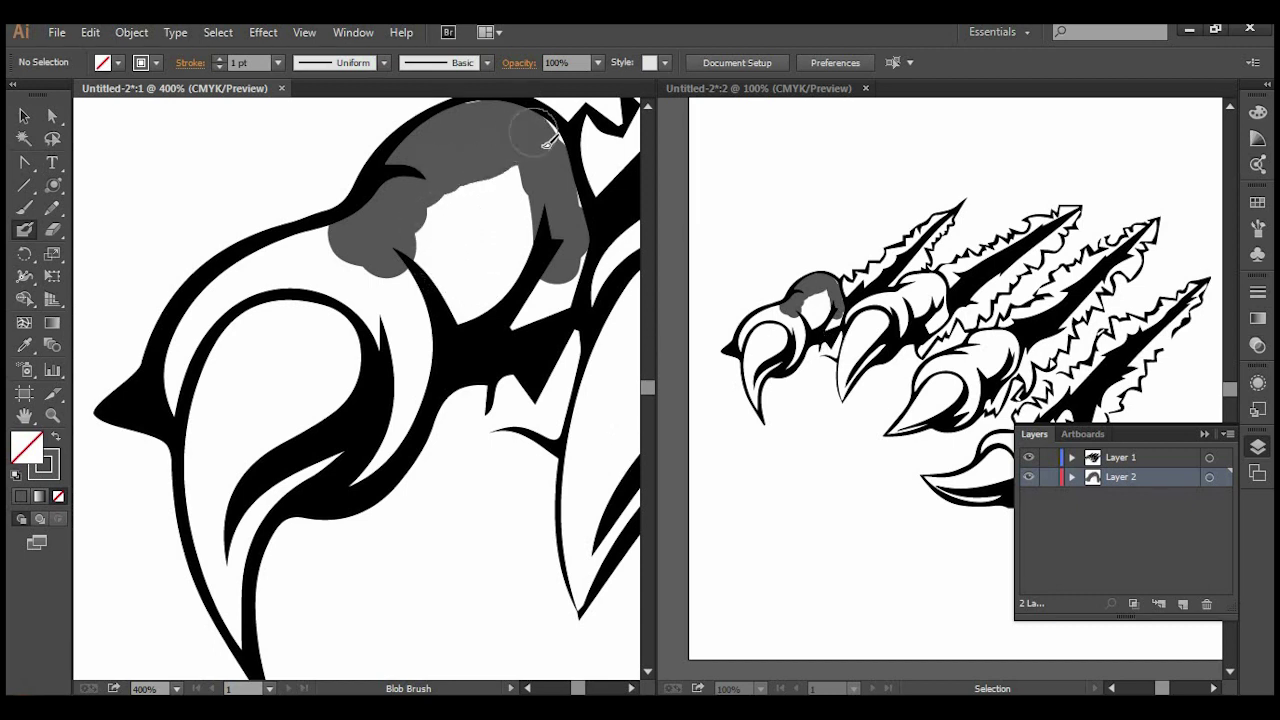
mouse_move(565, 210)
mouse_down()
mouse_move(570, 250)
mouse_move(548, 262)
mouse_move(538, 304)
mouse_move(526, 177)
mouse_move(526, 214)
mouse_move(492, 175)
mouse_move(470, 200)
mouse_move(465, 310)
mouse_move(445, 260)
mouse_move(422, 268)
mouse_move(432, 295)
mouse_move(400, 345)
mouse_move(337, 234)
mouse_move(401, 298)
mouse_move(395, 345)
mouse_move(410, 392)
mouse_up()
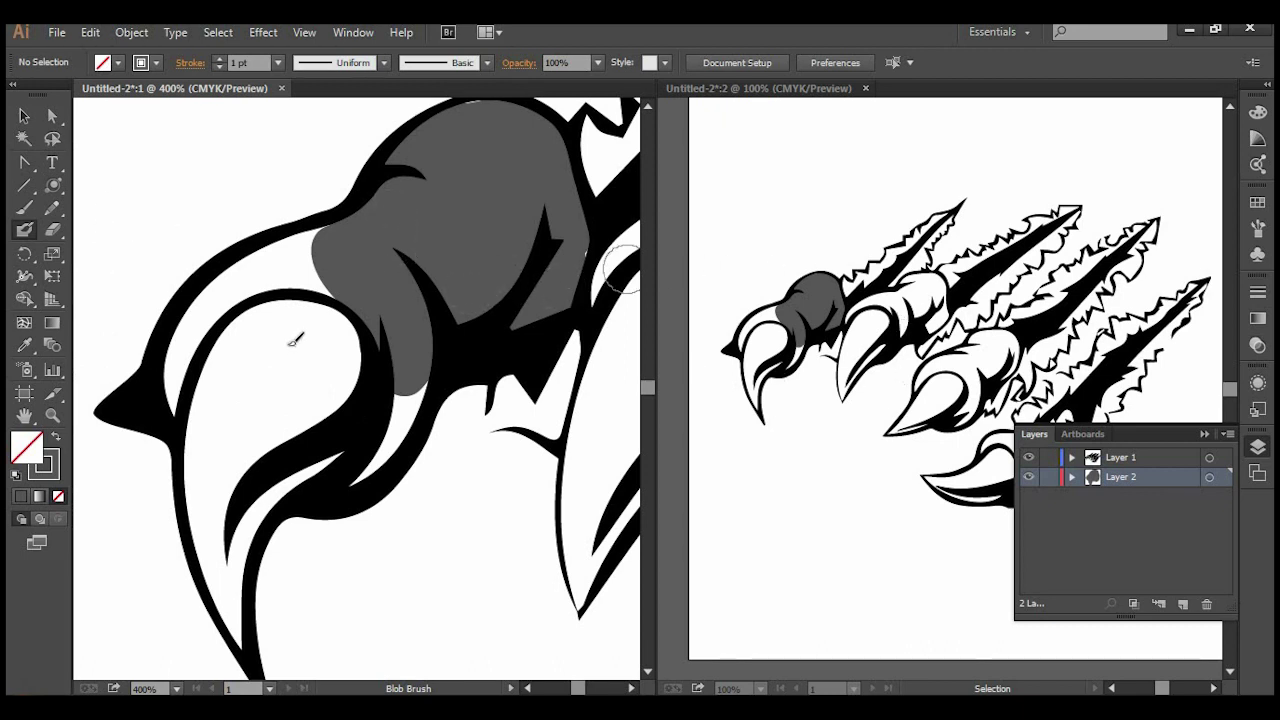
key(ctrl+minus)
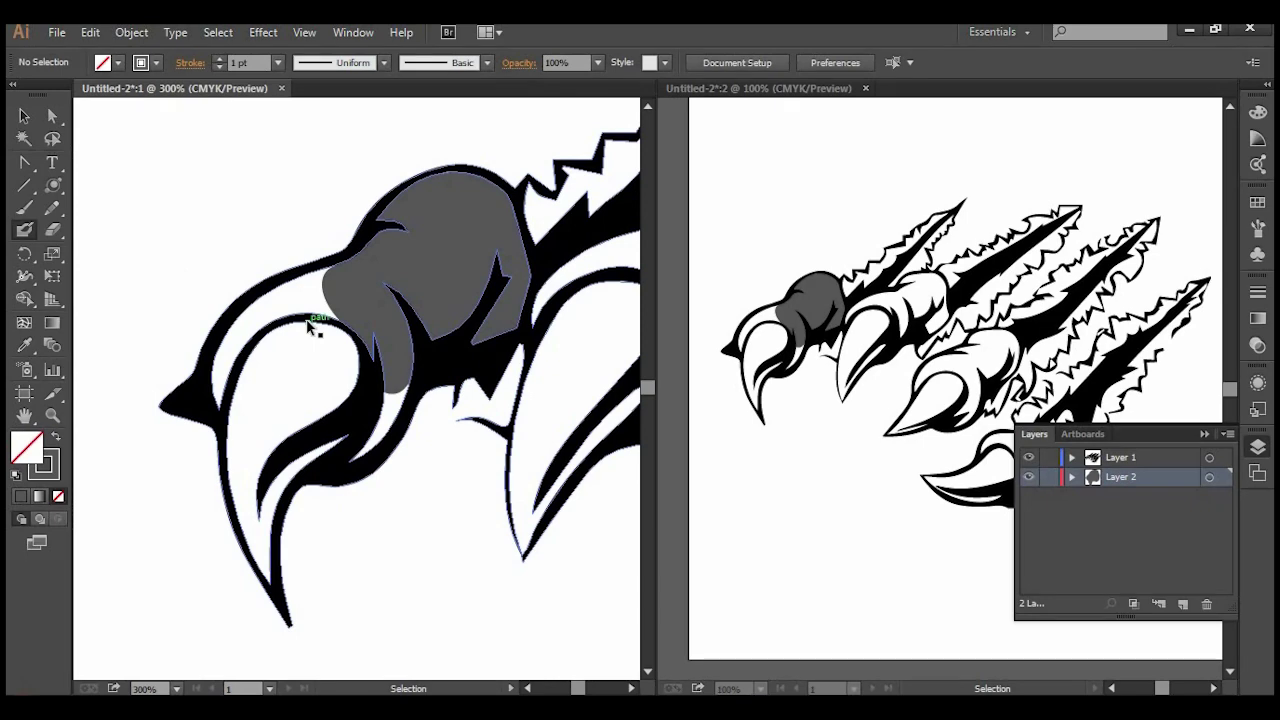
Step: Zoom out to 150% and pan to review the grey knuckle shading, switching between both windows
key(ctrl+minus)
key(ctrl+minus)
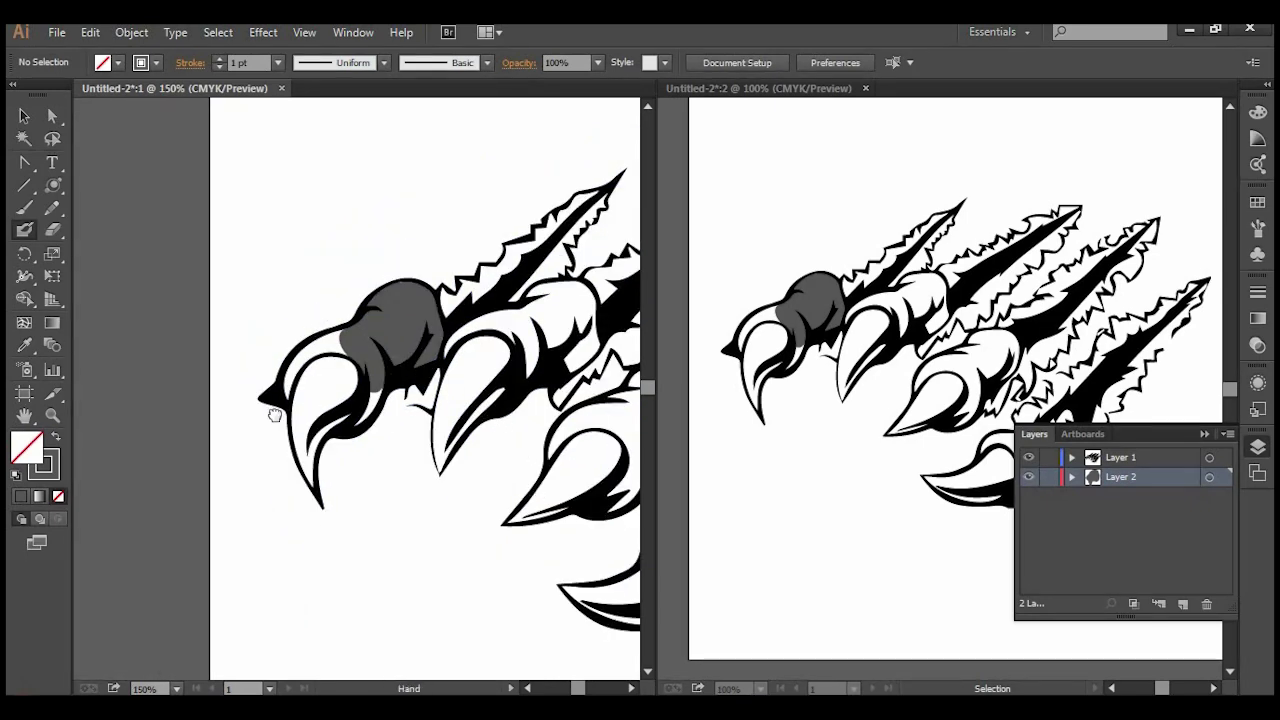
drag(465, 479, 255, 489)
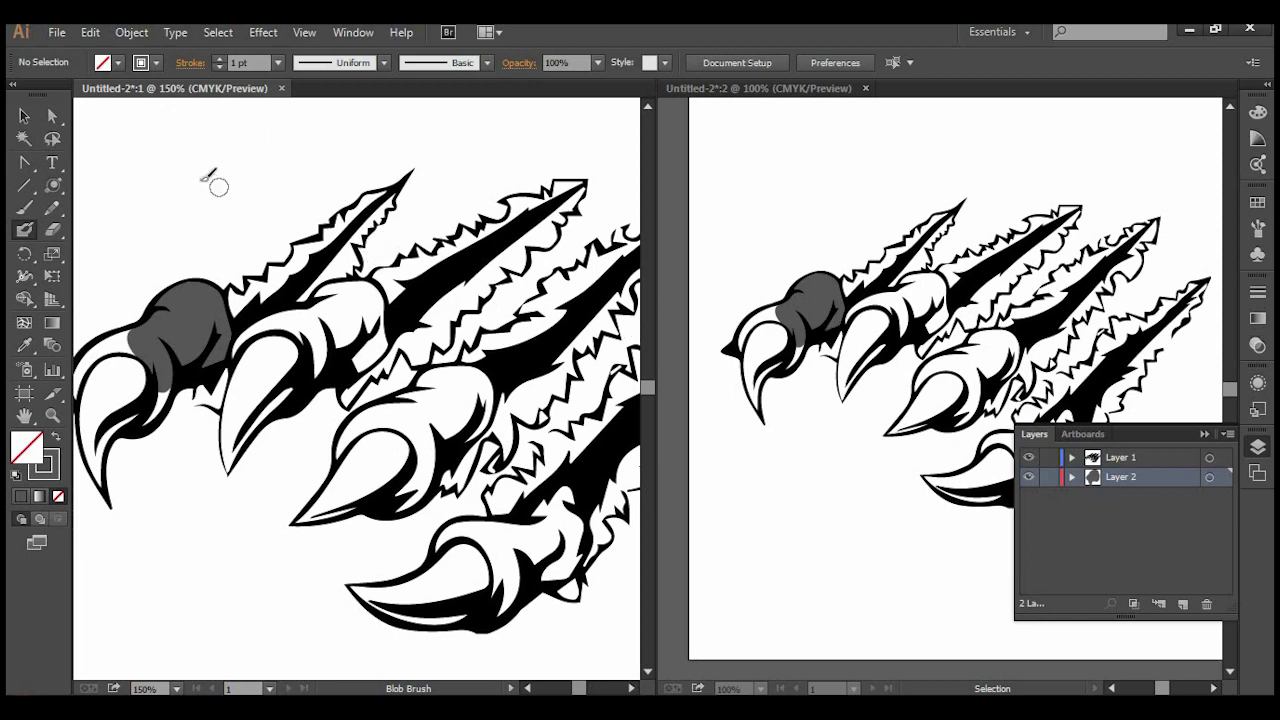
click(766, 93)
click(200, 97)
click(784, 92)
click(632, 225)
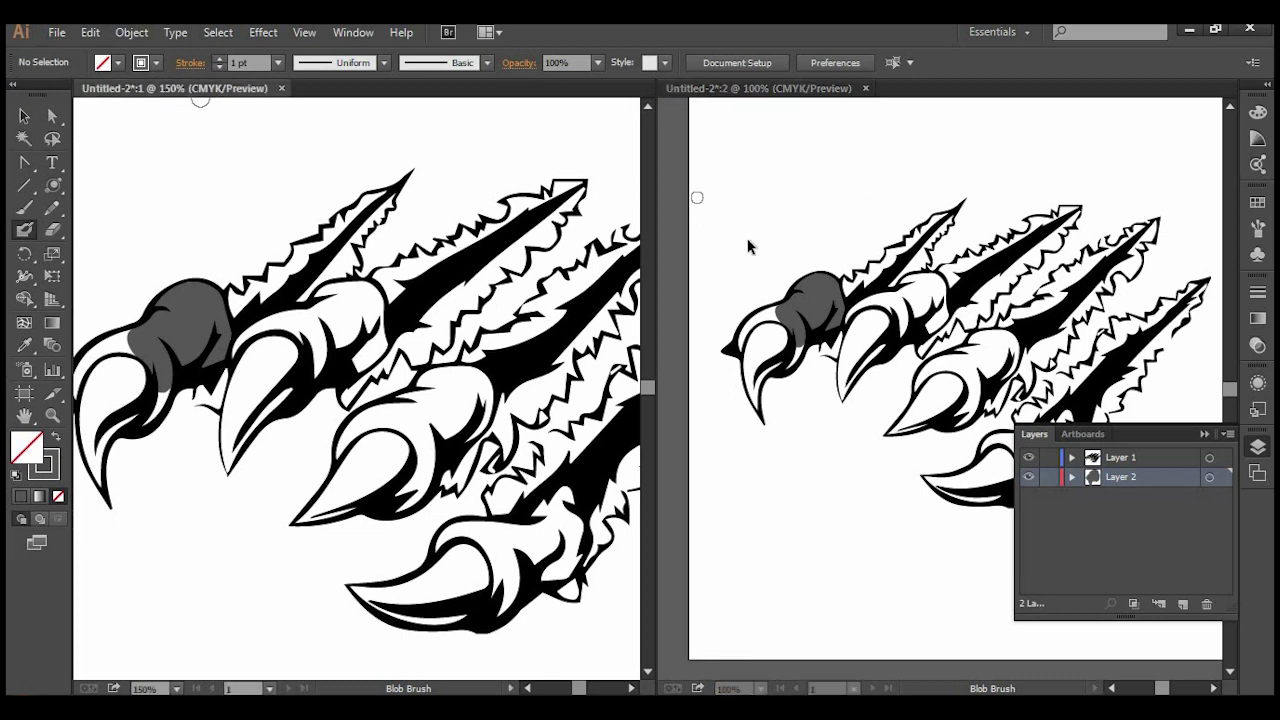